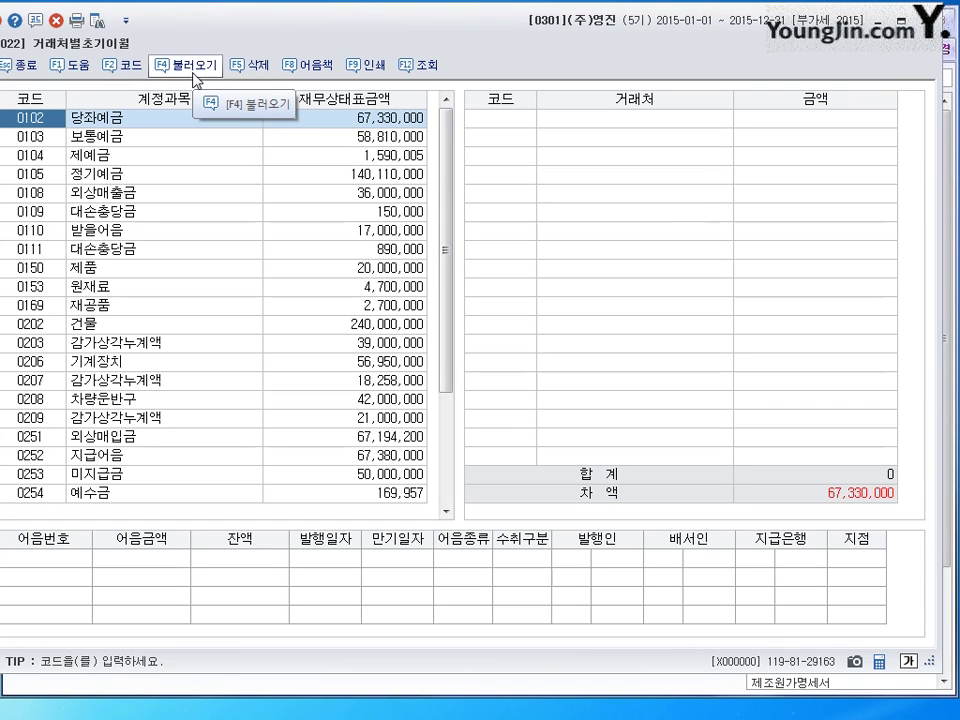
Call up the import of account data from the prior-period balance sheet (전기분재무상태표) and decline it.
drag(375, 7, 388, 36)
click(222, 72)
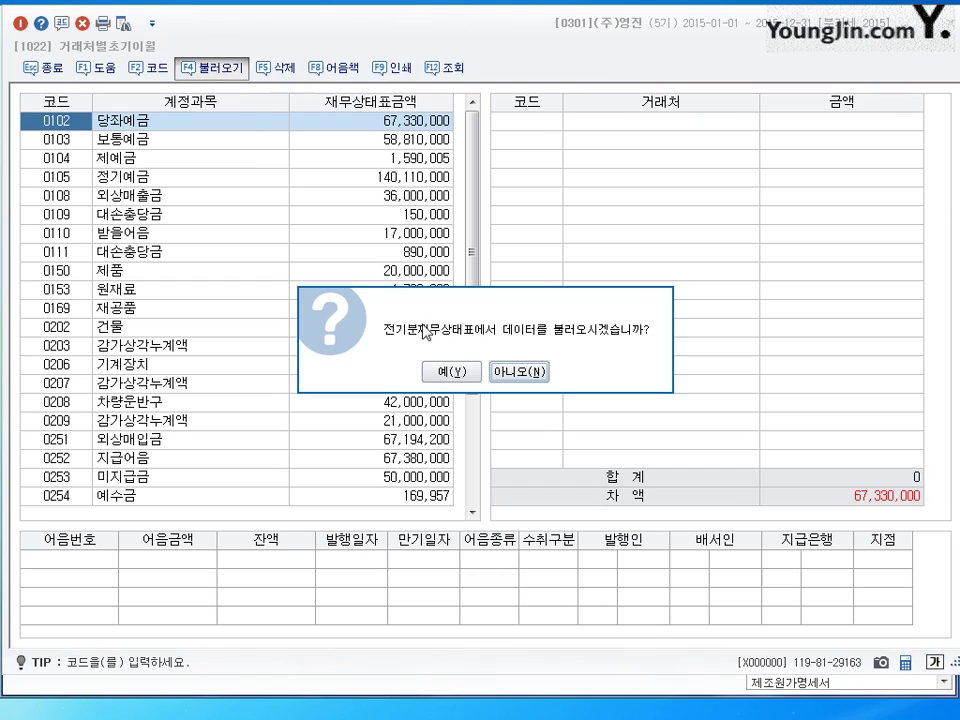
click(506, 373)
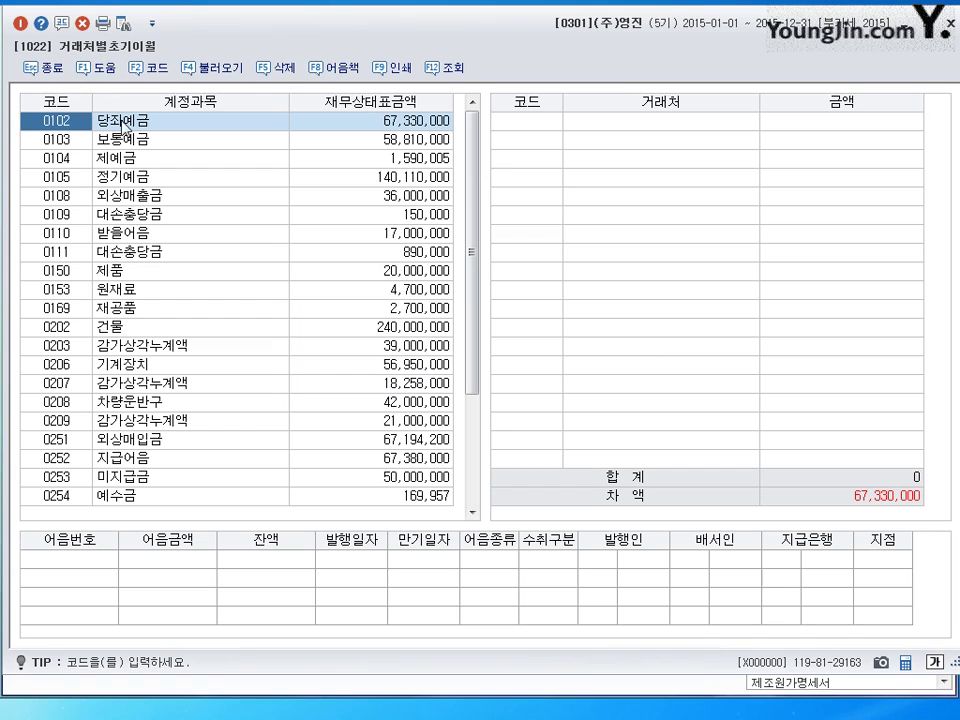
Examine the customer breakdown entries for the accounts 당좌예금, 보통예금 and 외상매출금.
key(Down)
key(Up)
key(Down)
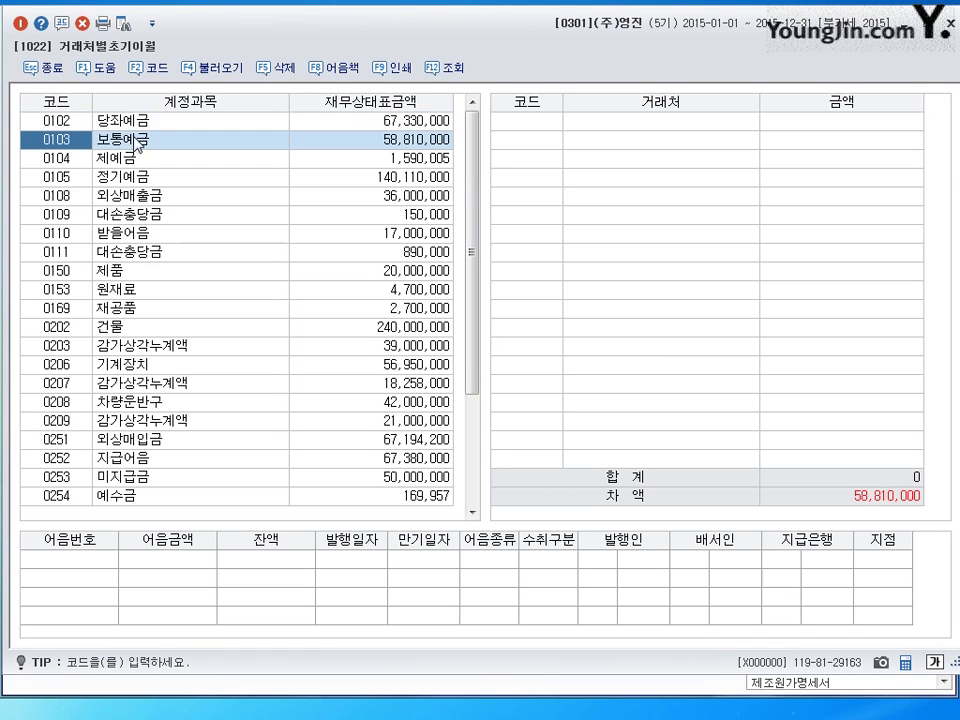
key(Up)
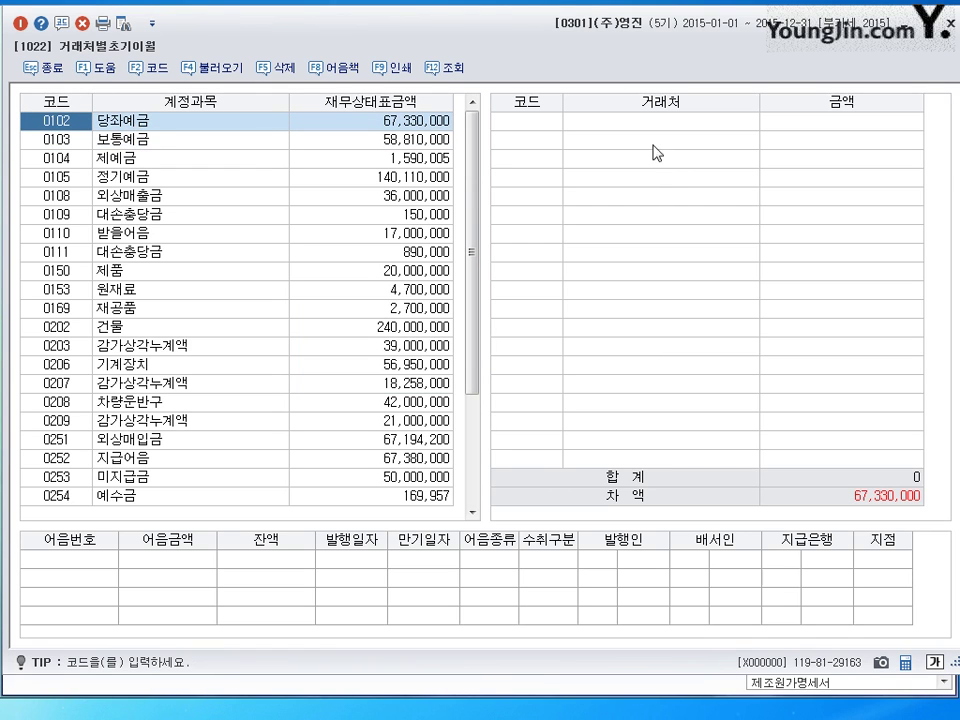
click(535, 126)
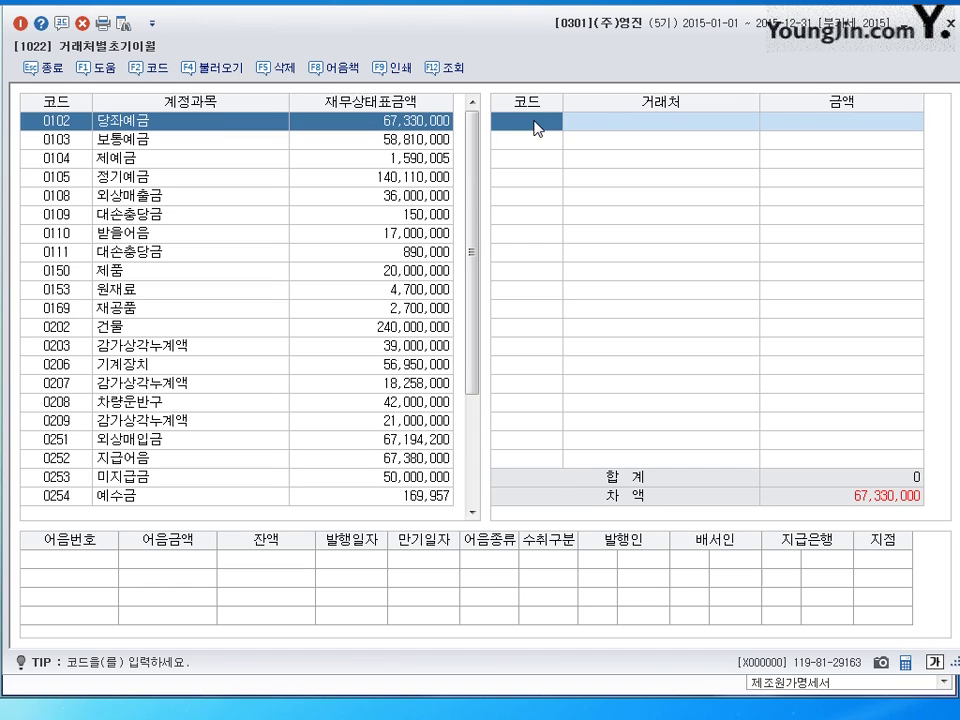
click(143, 139)
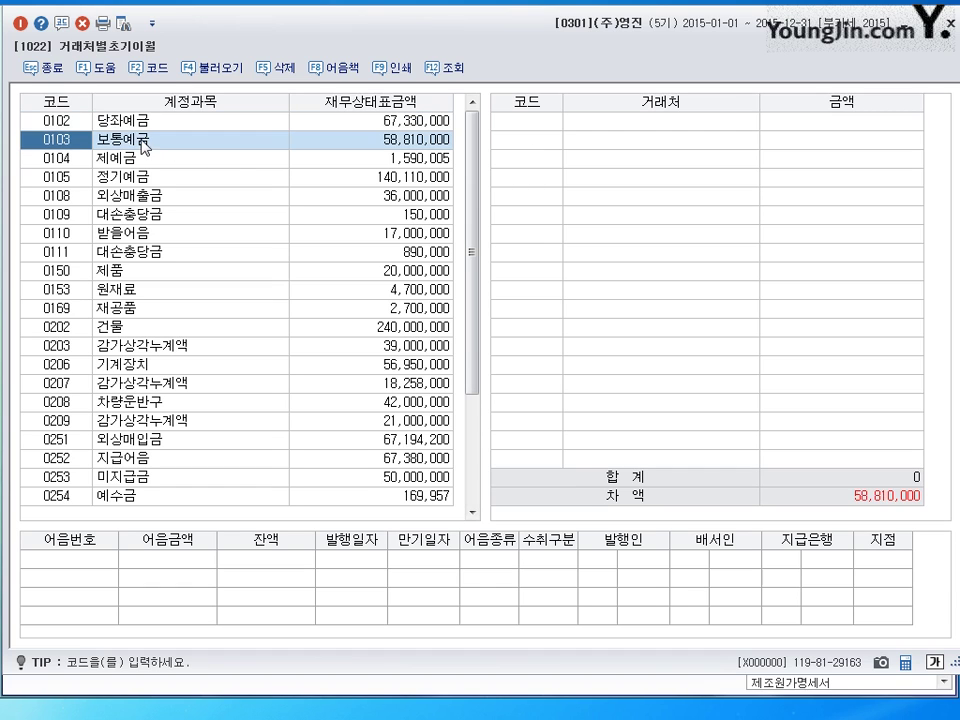
key(Up)
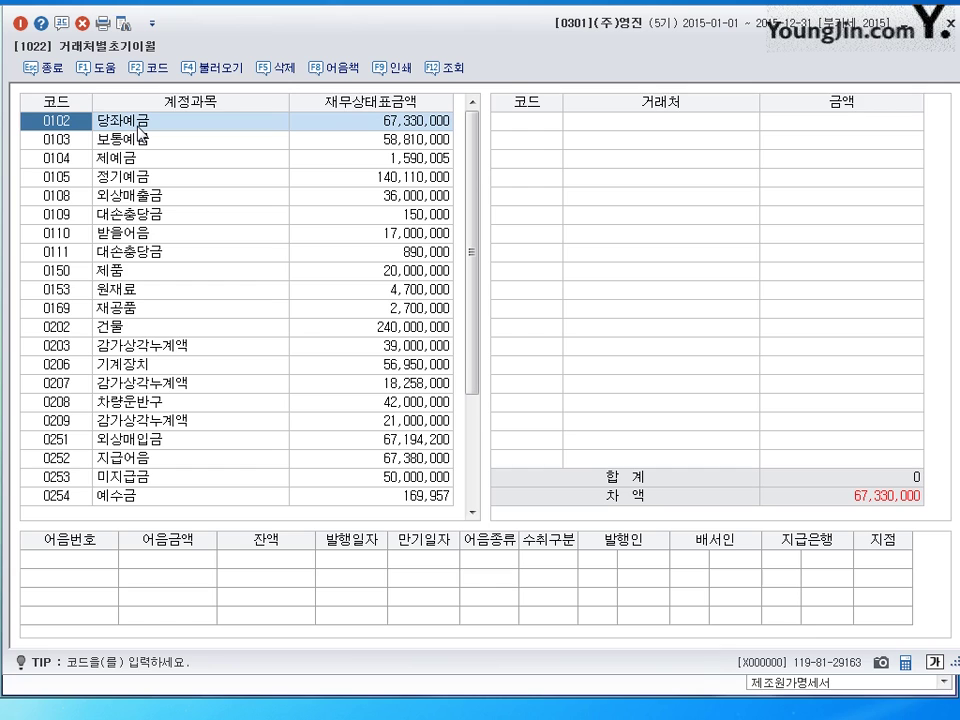
click(532, 128)
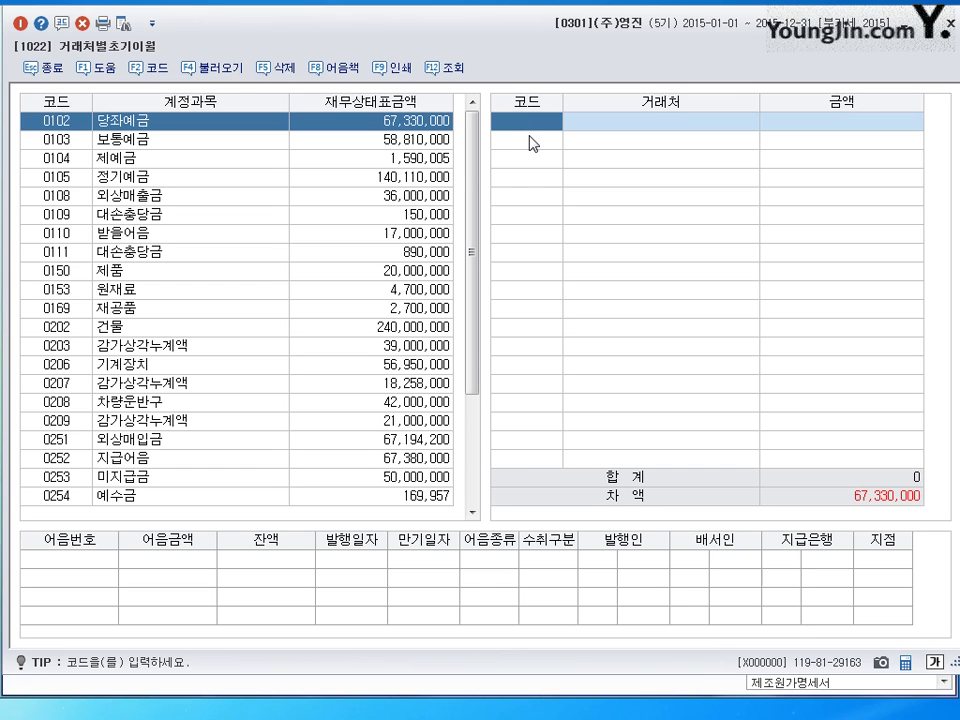
click(130, 195)
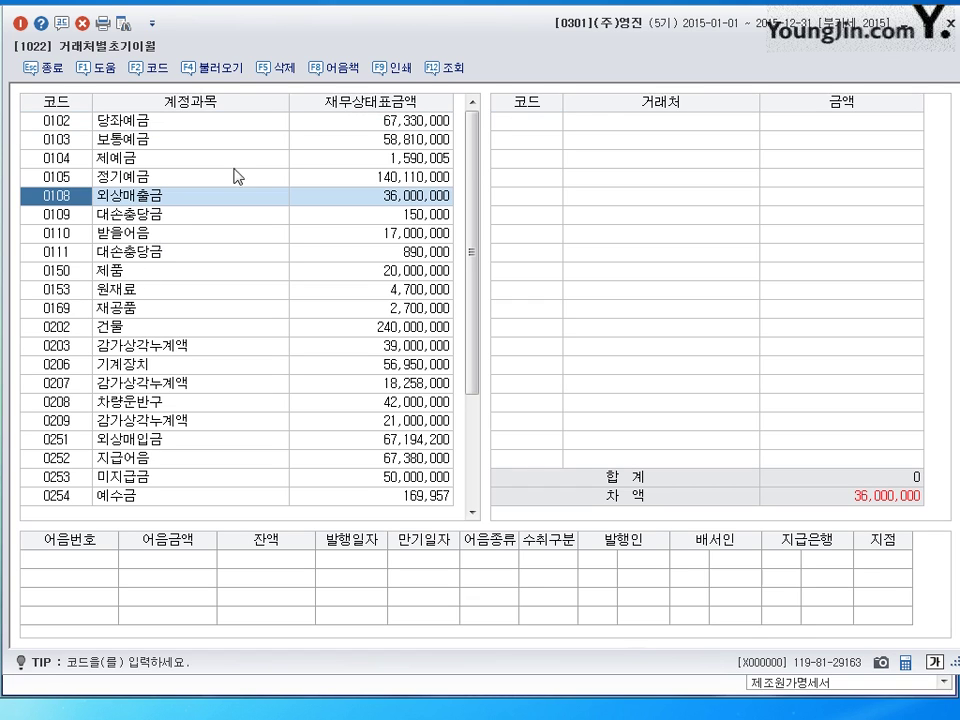
click(521, 127)
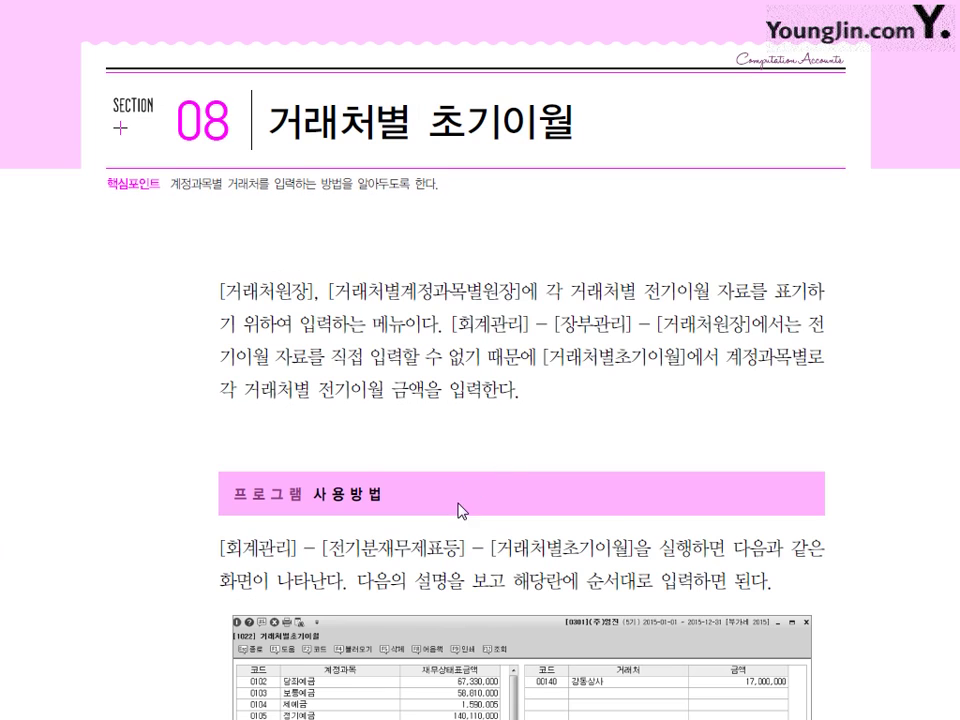
Switch to the textbook PDF and read the numbered instructions for 거래처별 초기이월, including the F4 불러오기 explanation.
scroll(456, 508, down, 10)
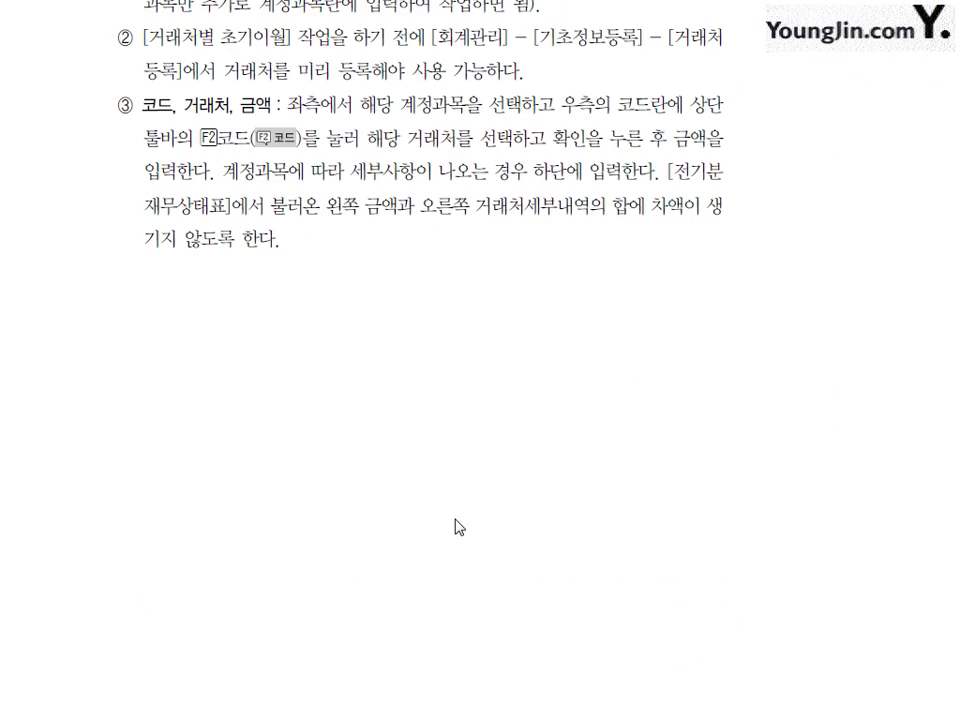
scroll(455, 527, up, 3)
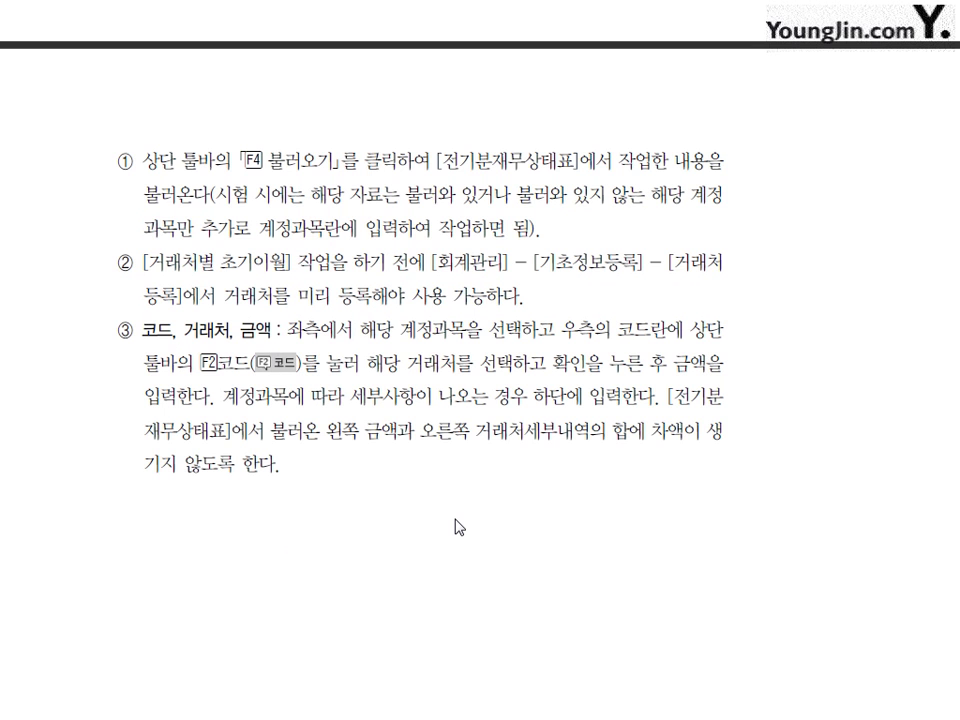
scroll(459, 527, up, 2)
scroll(455, 518, down, 1)
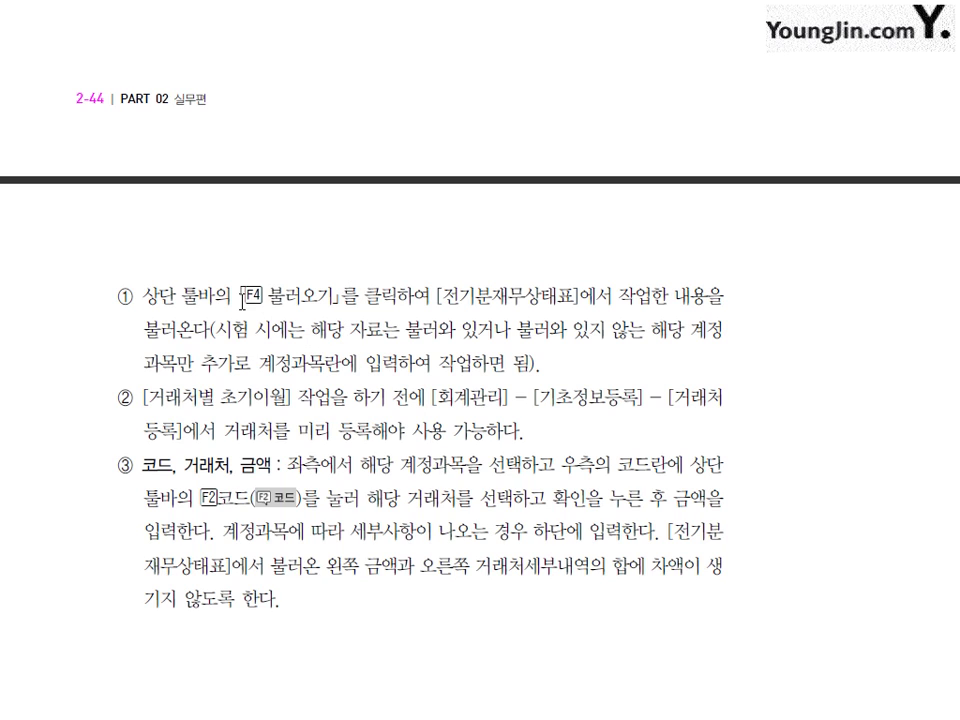
drag(238, 292, 432, 293)
click(374, 357)
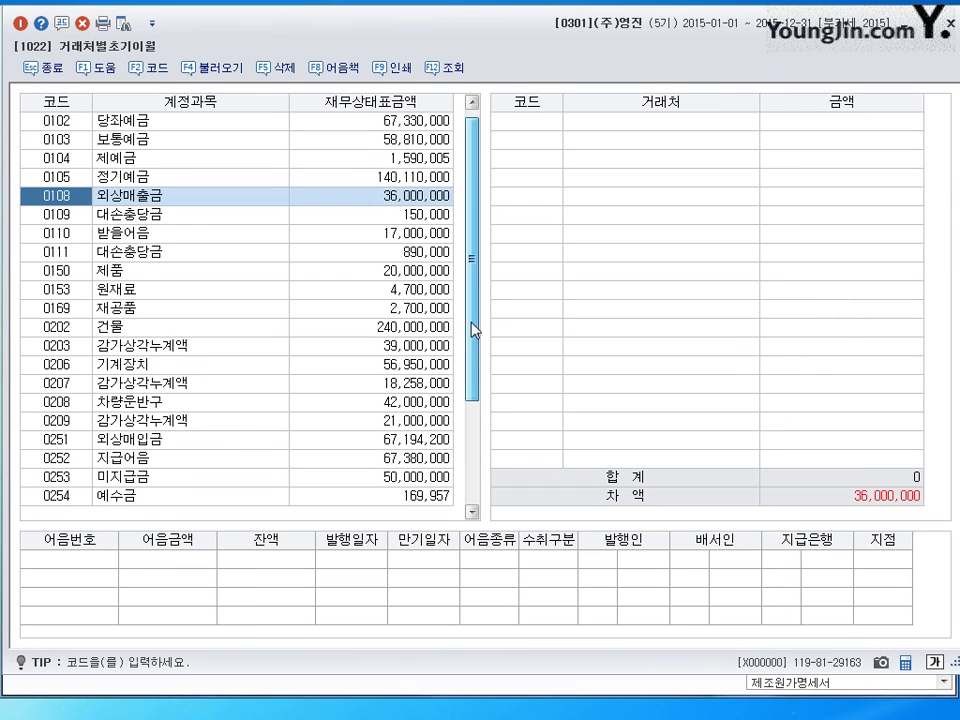
Go back to the accounting program and inspect the blank row ending the account list and the empty customer code field for 예수금.
scroll(473, 326, down, 3)
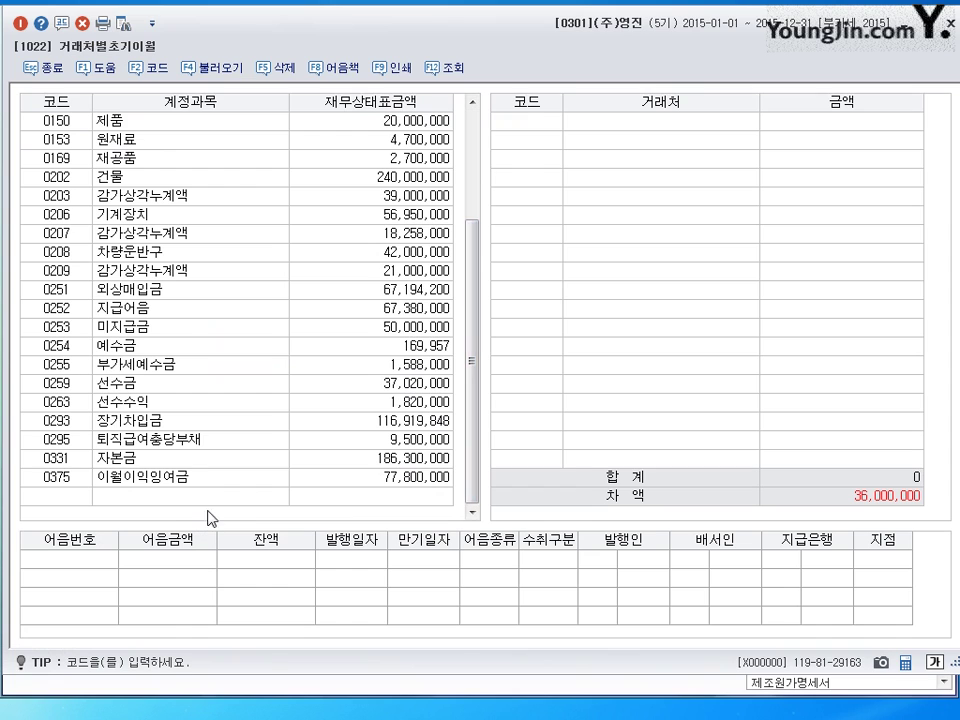
click(60, 494)
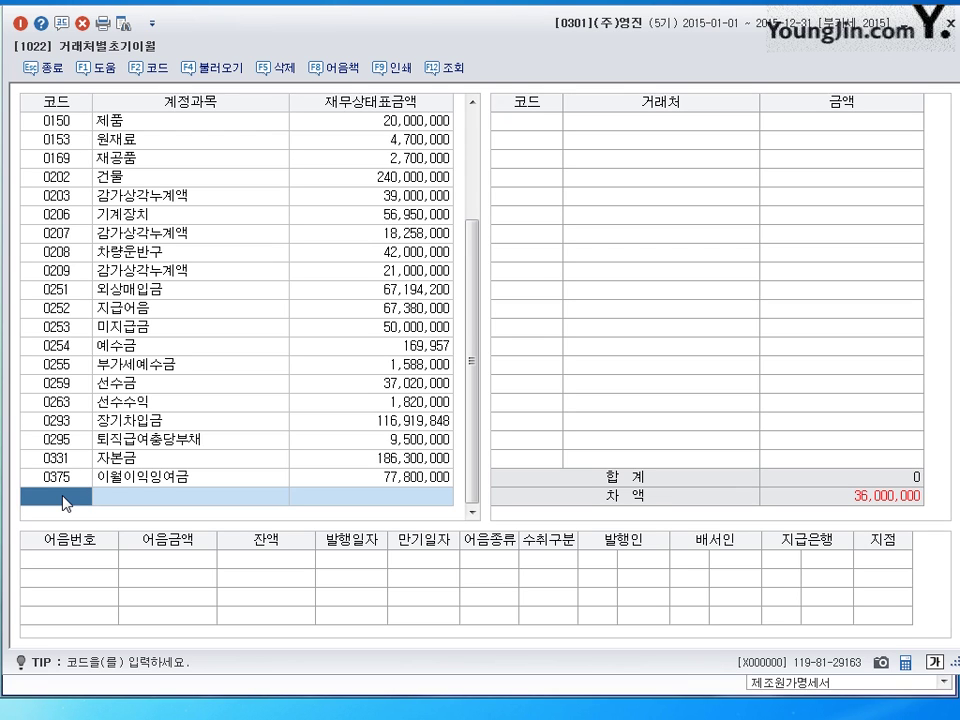
key(Hangul)
click(265, 360)
click(552, 124)
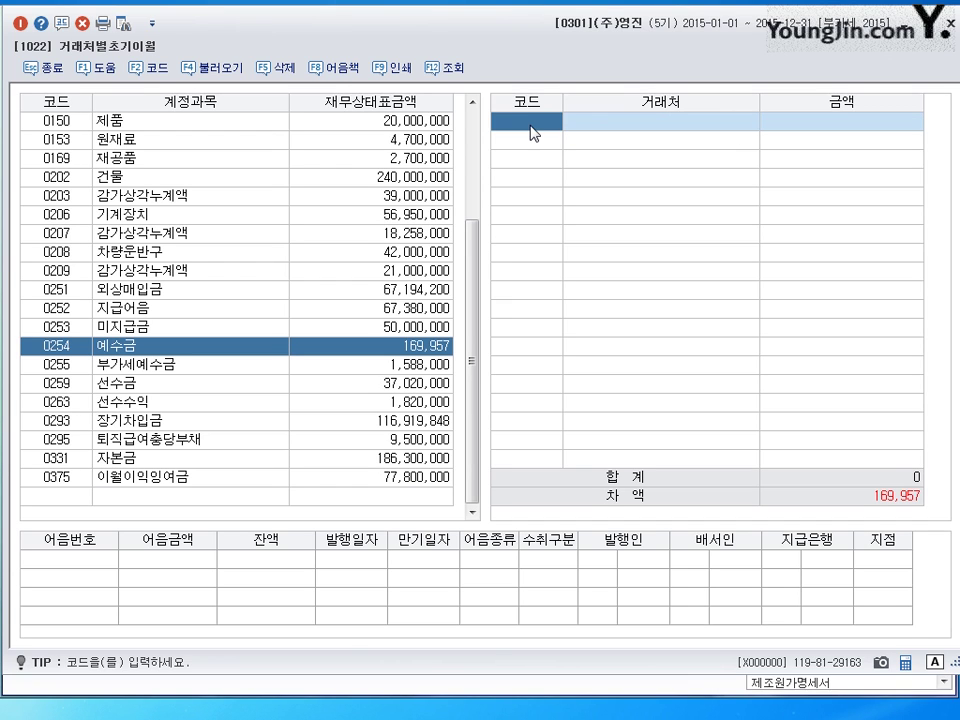
text(ㅇㅏㄹ)
key(BackSpace)
key(BackSpace)
text(ㅏㄴㅅ)
key(BackSpace)
key(BackSpace)
text(ㅇㅐㄴ)
key(BackSpace)
key(BackSpace)
text(ㅏㄴㅅㅏ)
click(530, 125)
Open the account code lookup (계정코드도움) for the blank row ending the account list, and close it without choosing an account.
click(471, 345)
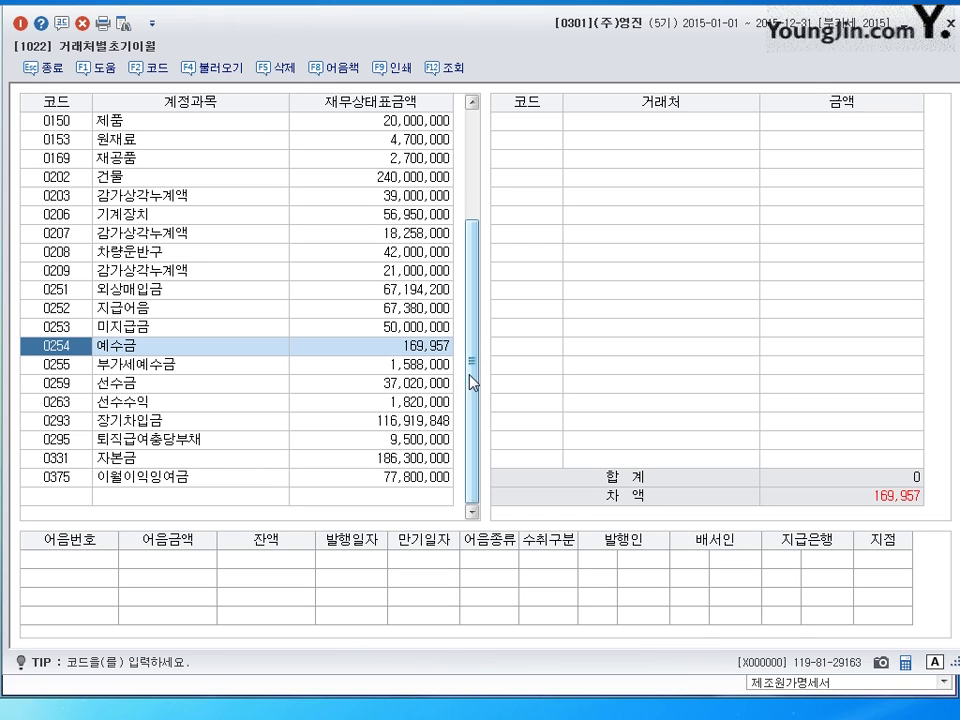
click(78, 497)
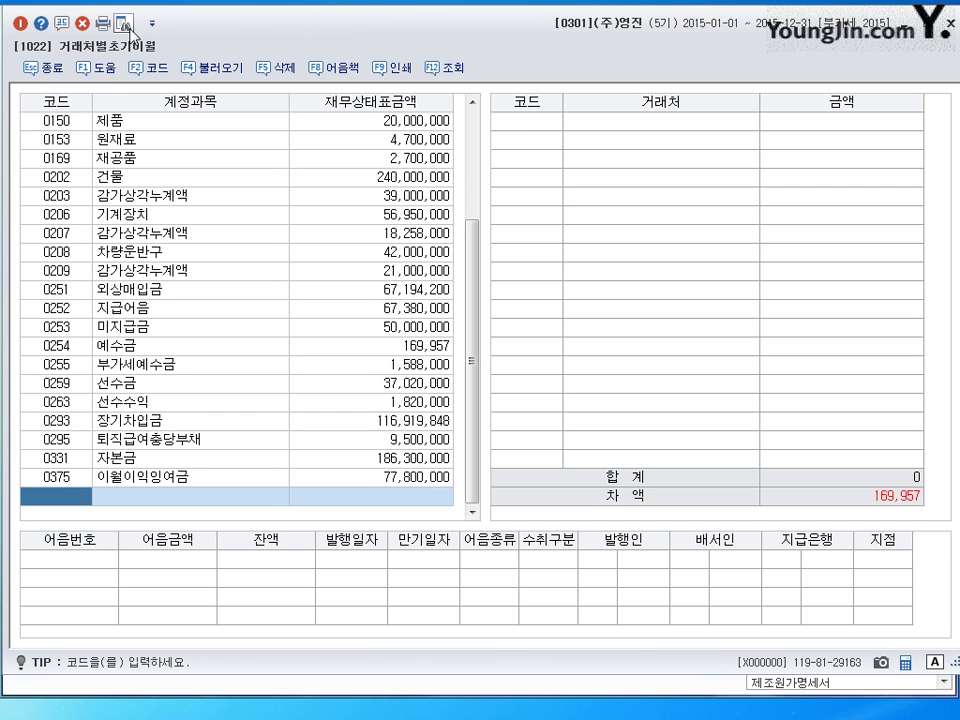
click(148, 68)
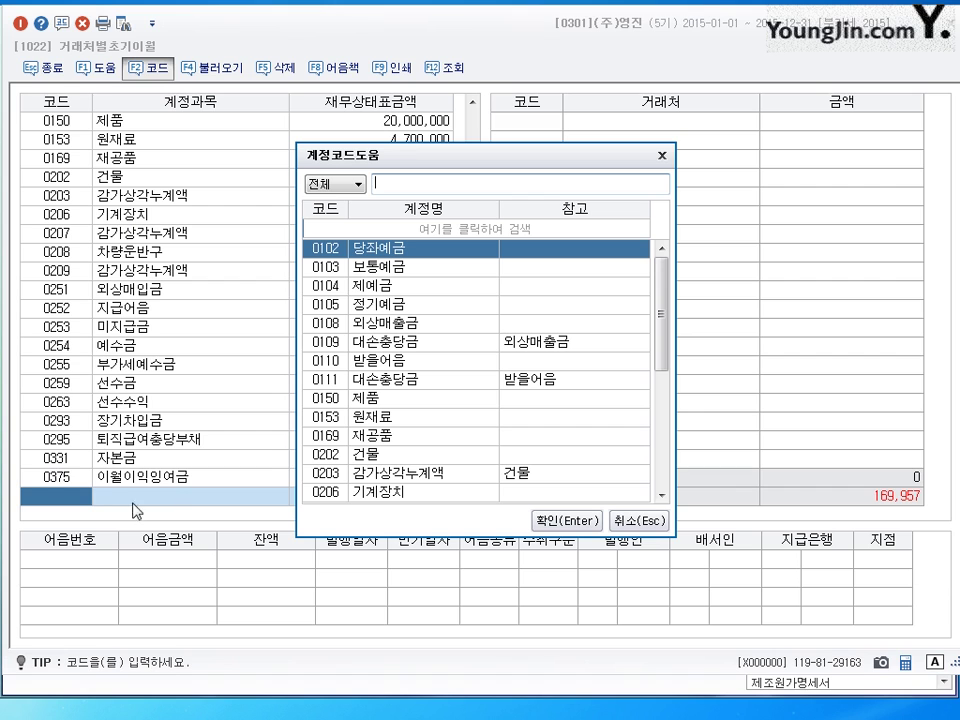
drag(486, 170, 491, 129)
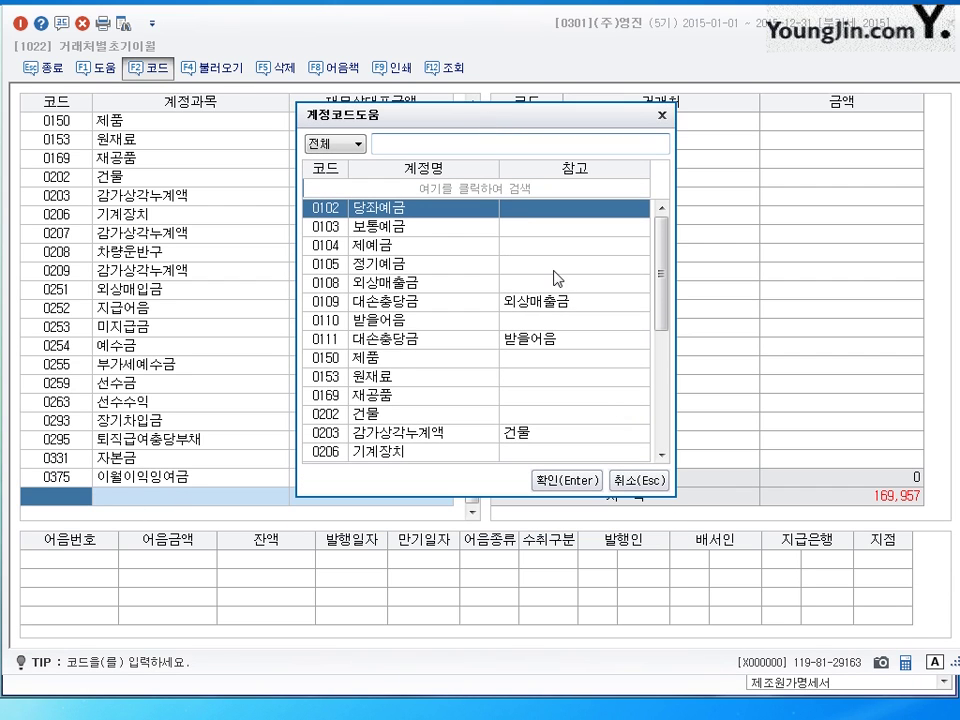
key(Escape)
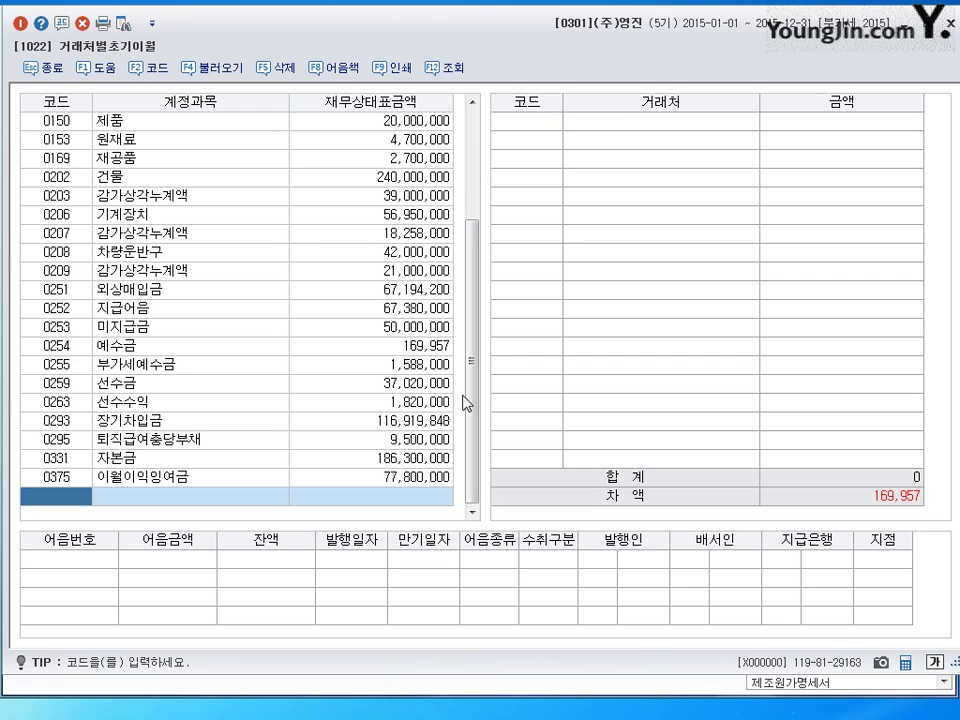
Switch to the textbook PDF and read on past the numbered instructions for 거래처별 초기이월.
scroll(470, 360, up, 3)
scroll(481, 306, down, 3)
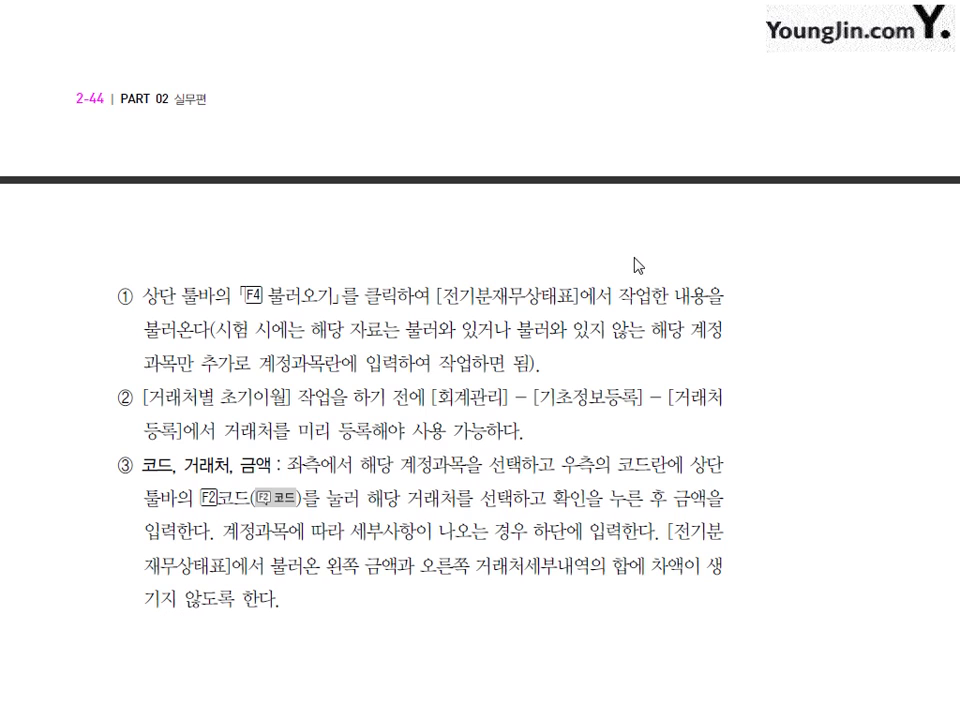
scroll(527, 414, down, 10)
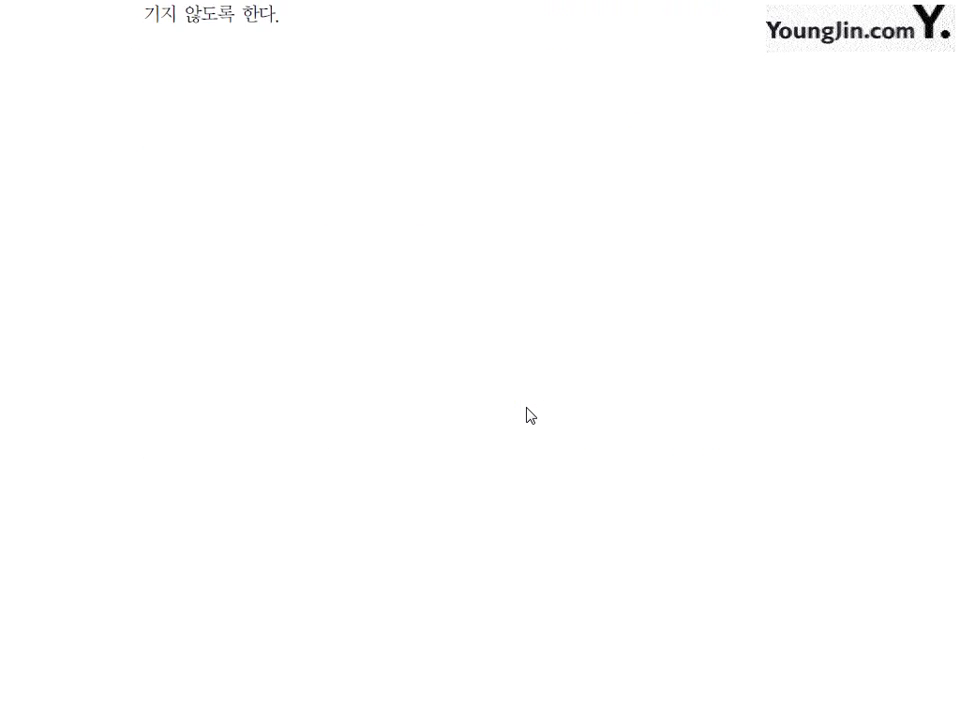
scroll(527, 414, down, 10)
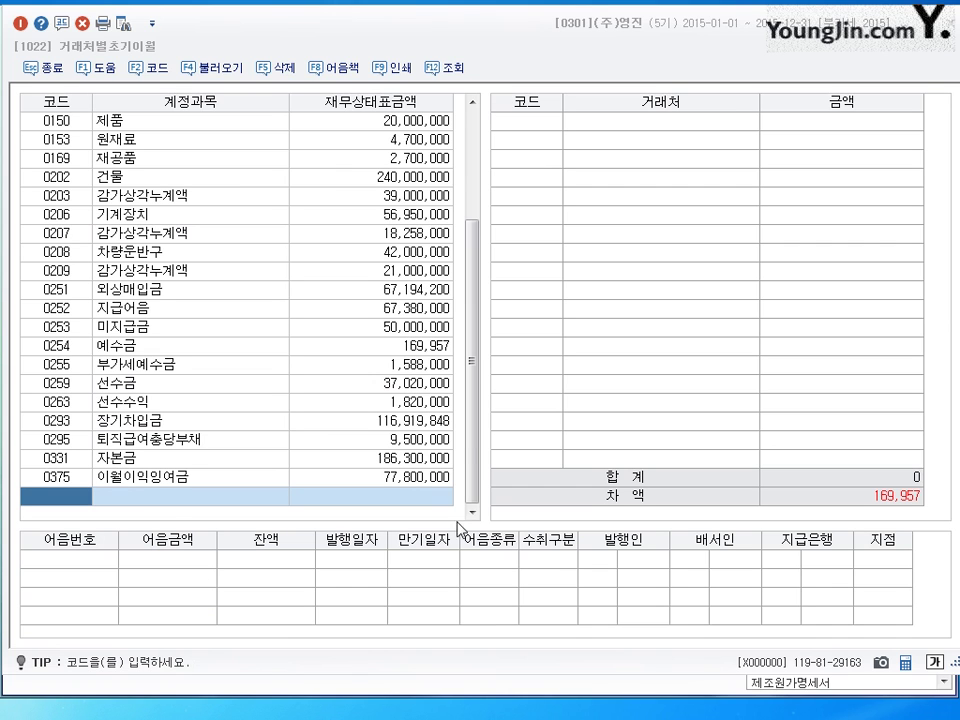
Return to the accounting program, review the loaded account list to its end, and view the blank row's account code lookup again.
drag(472, 449, 476, 332)
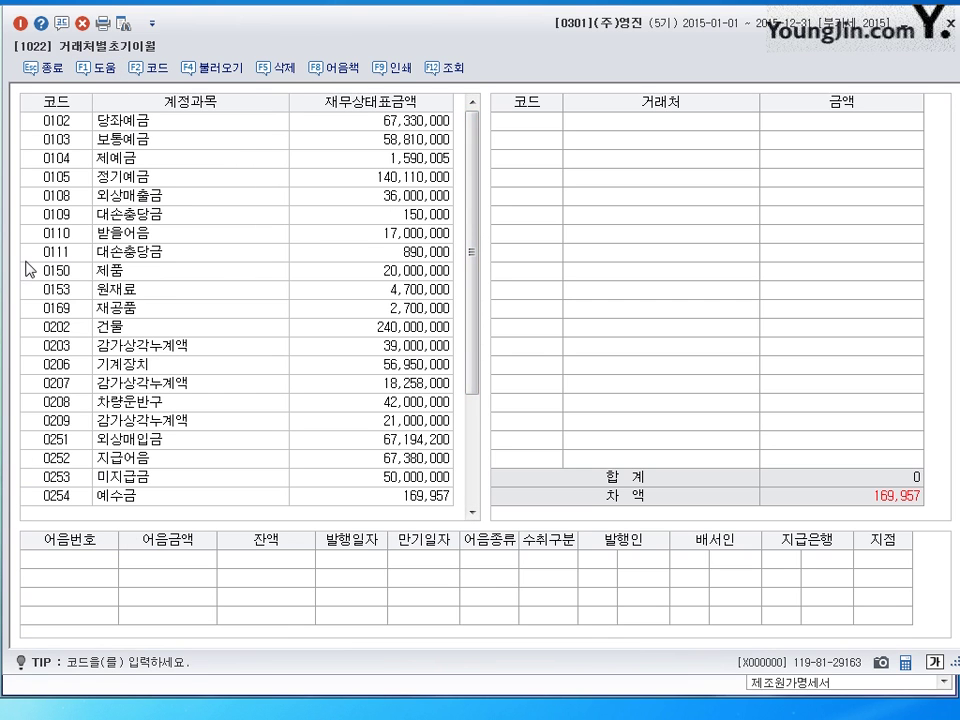
drag(469, 250, 476, 407)
drag(480, 460, 476, 242)
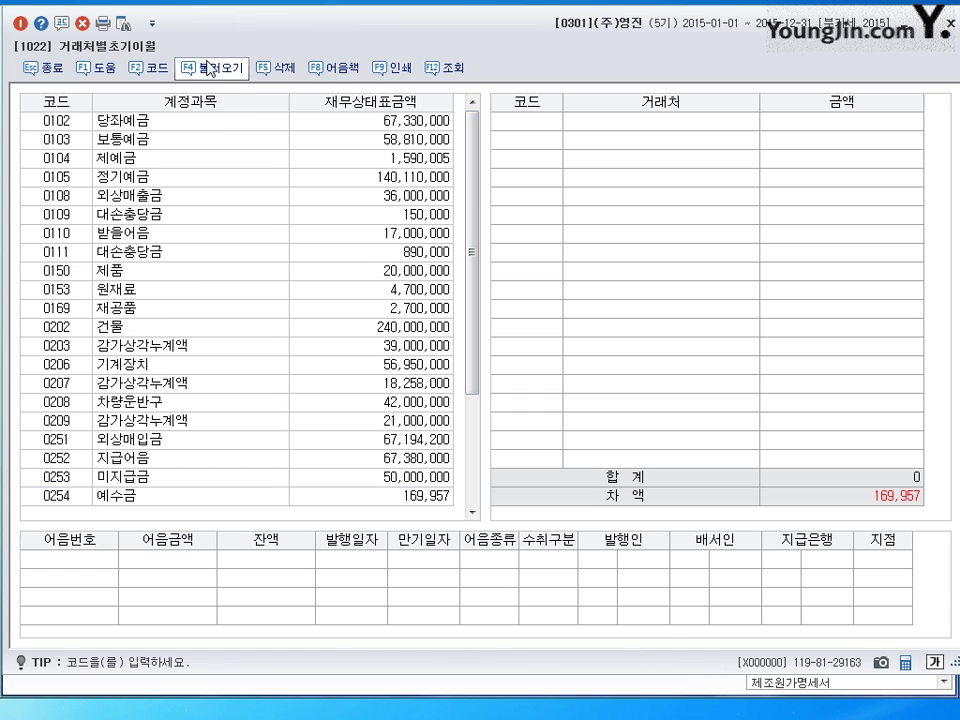
drag(480, 313, 484, 440)
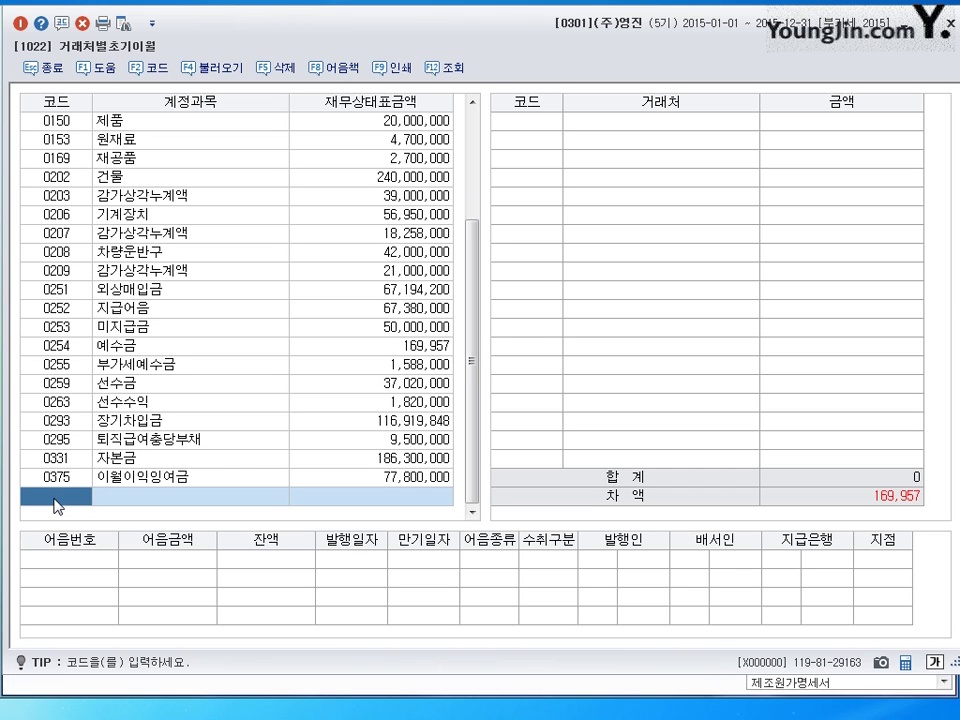
click(140, 70)
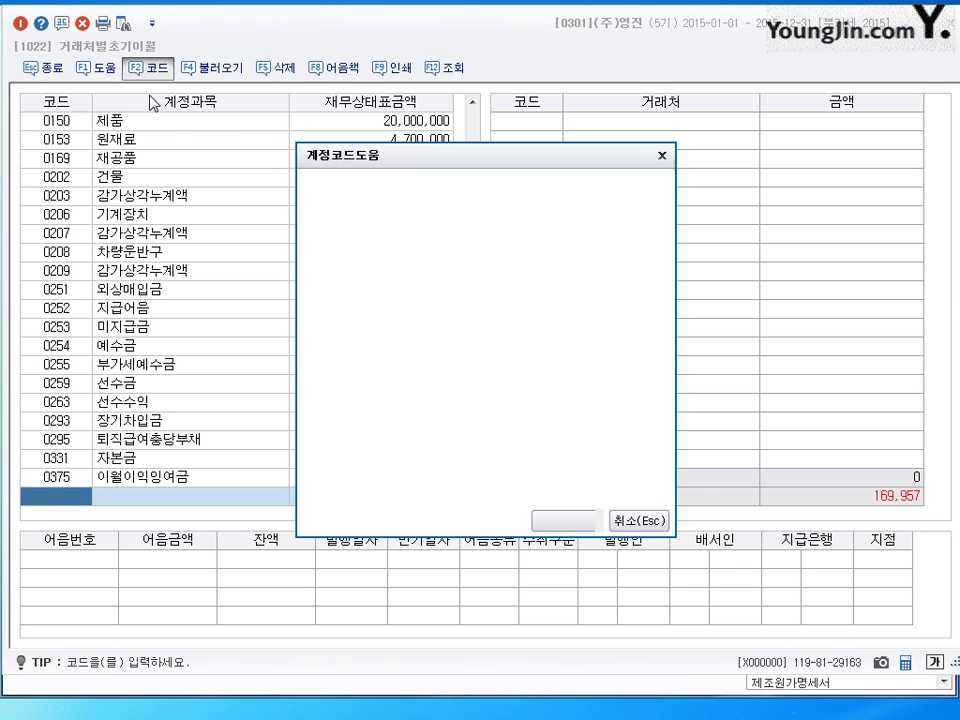
click(650, 520)
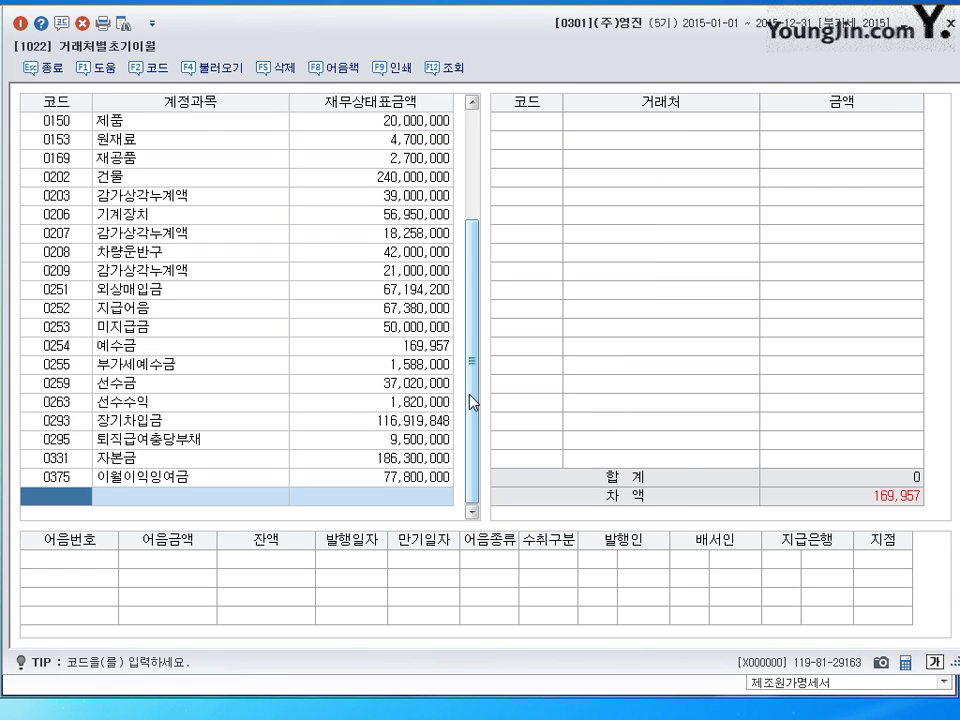
Select the account 받을어음 and inspect the code and amount for 강동상사 and the first 어음번호 field in the note details.
drag(471, 399, 478, 265)
click(115, 214)
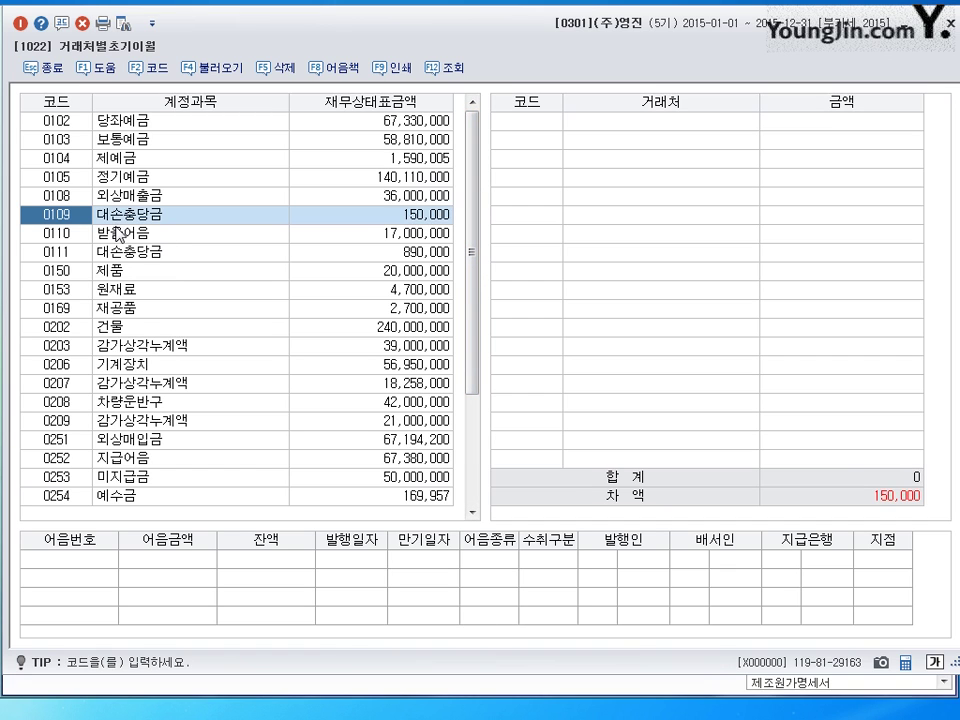
click(118, 235)
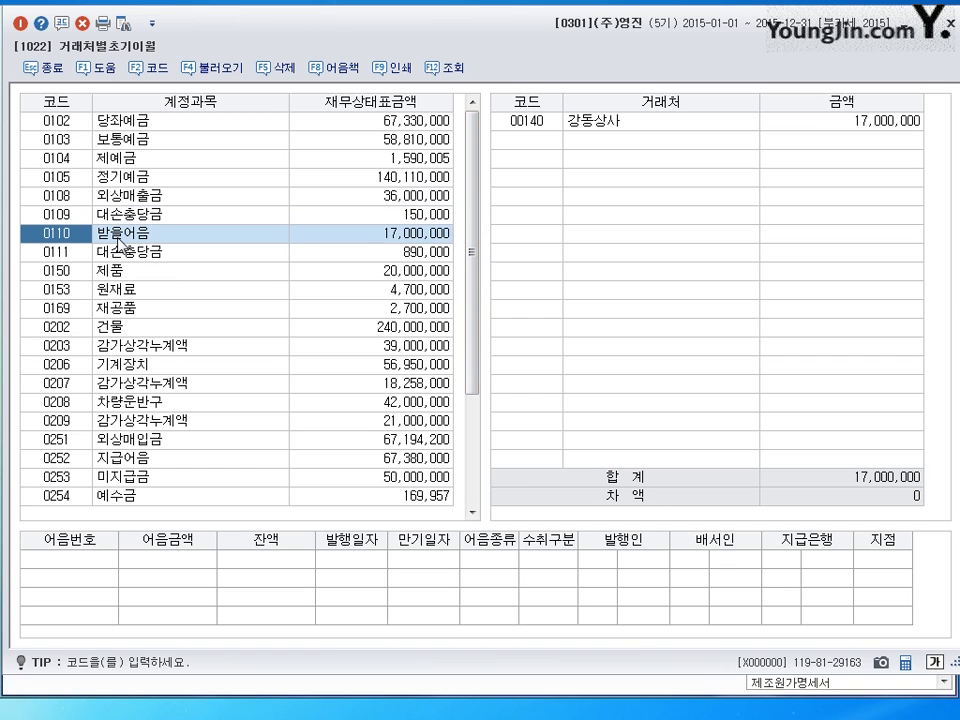
click(525, 124)
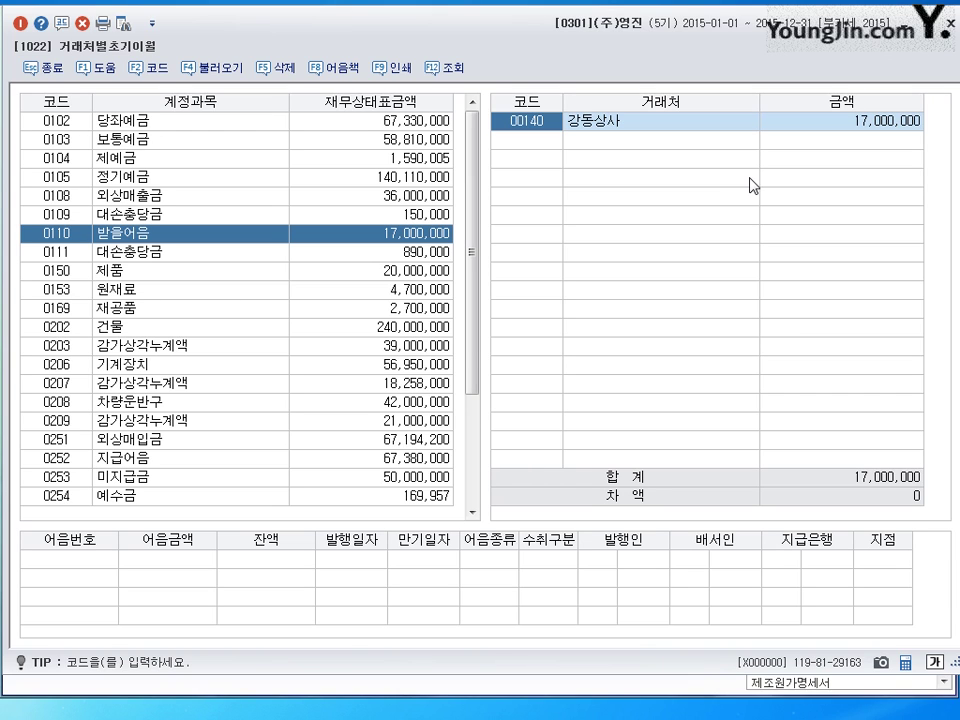
click(876, 128)
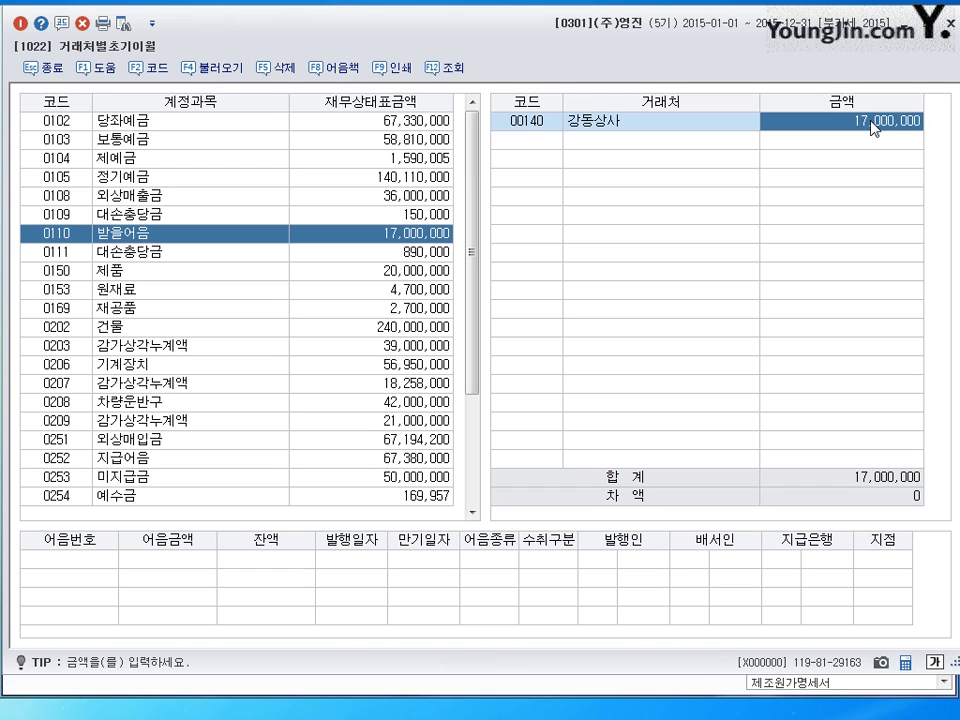
click(80, 569)
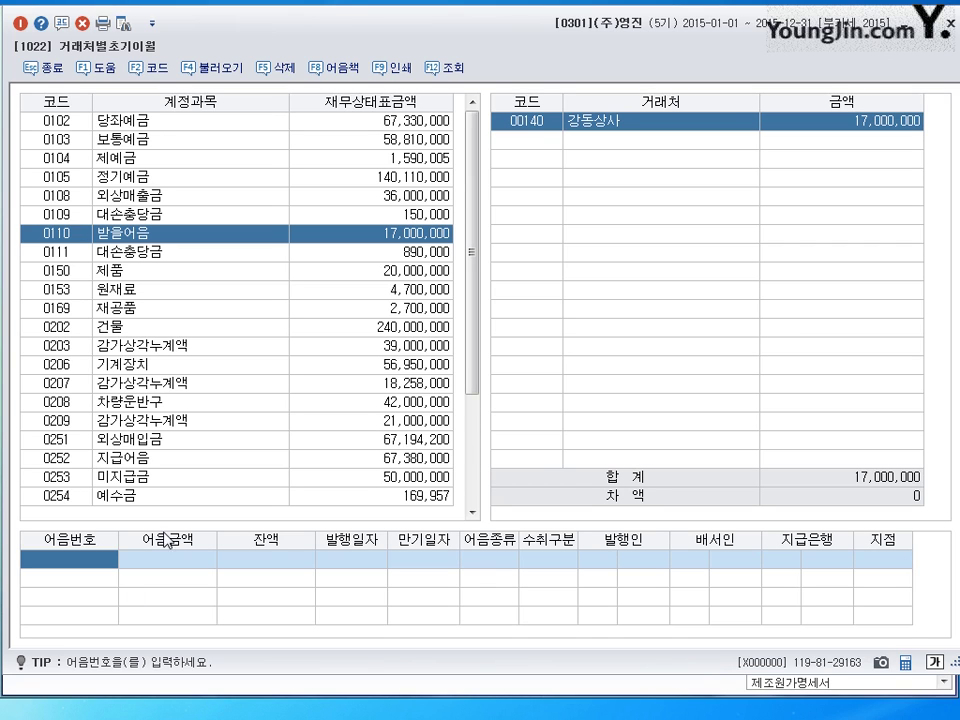
Enter note 다라4123101 with an 어음금액 of 17,000,000 in the first note detail row for 강동상사.
click(79, 562)
text(다)
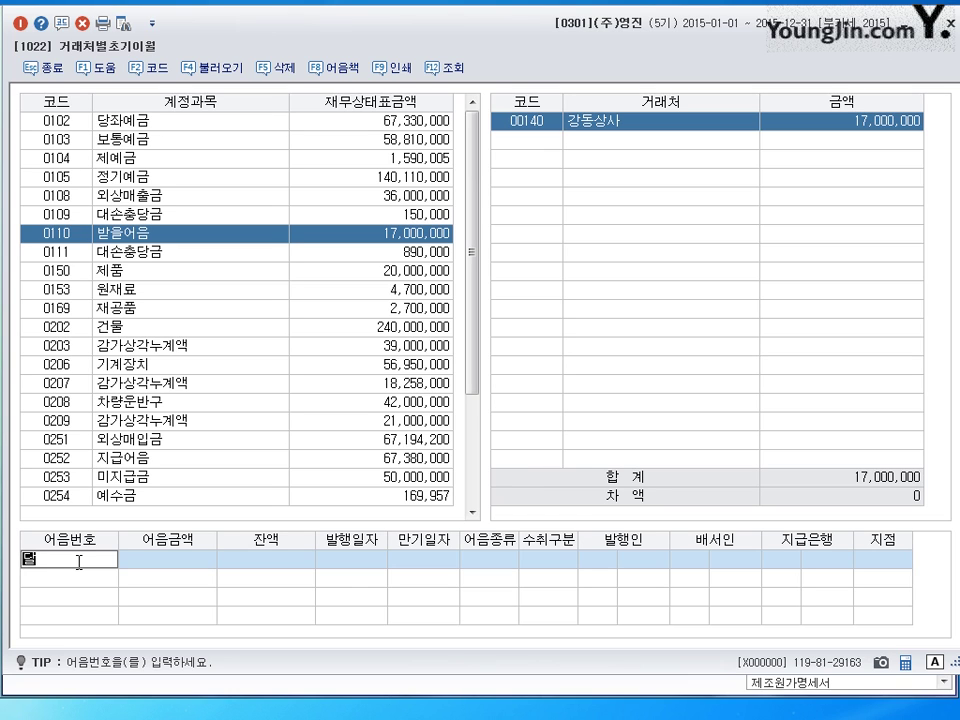
text(라)
text(ㅁ)
text(41)
text(231)
text(01)
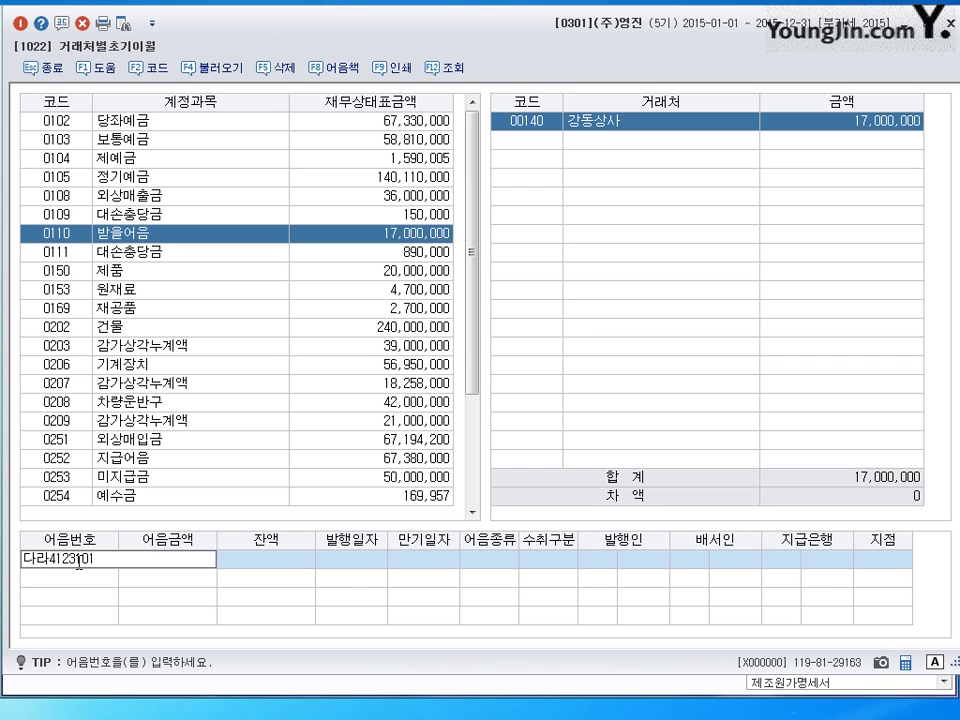
key(Return)
text(17000000)
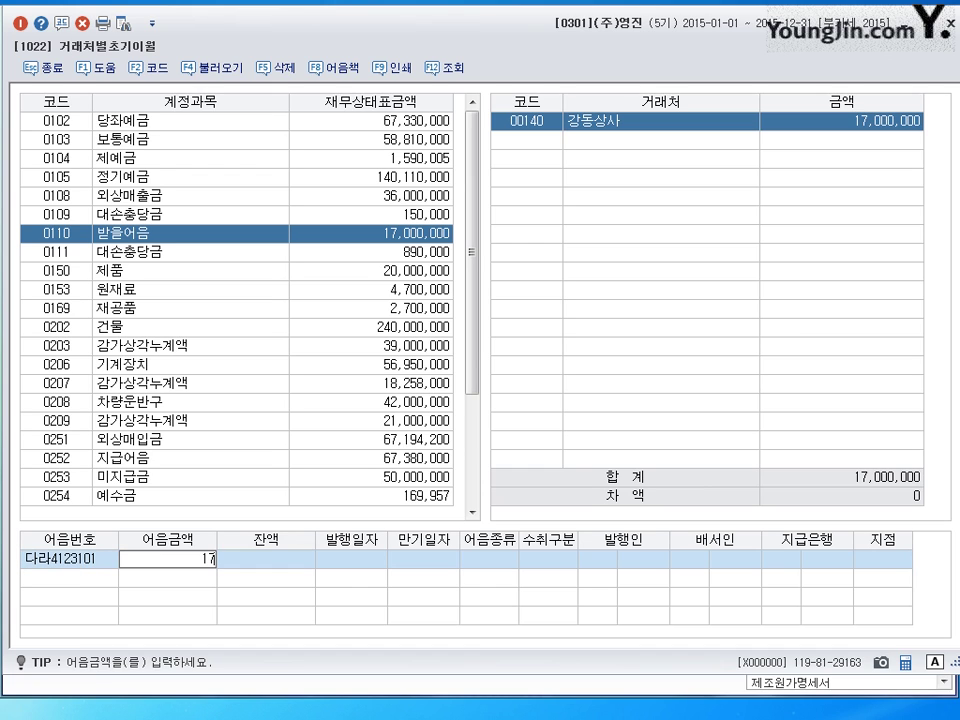
key(Return)
key(Return)
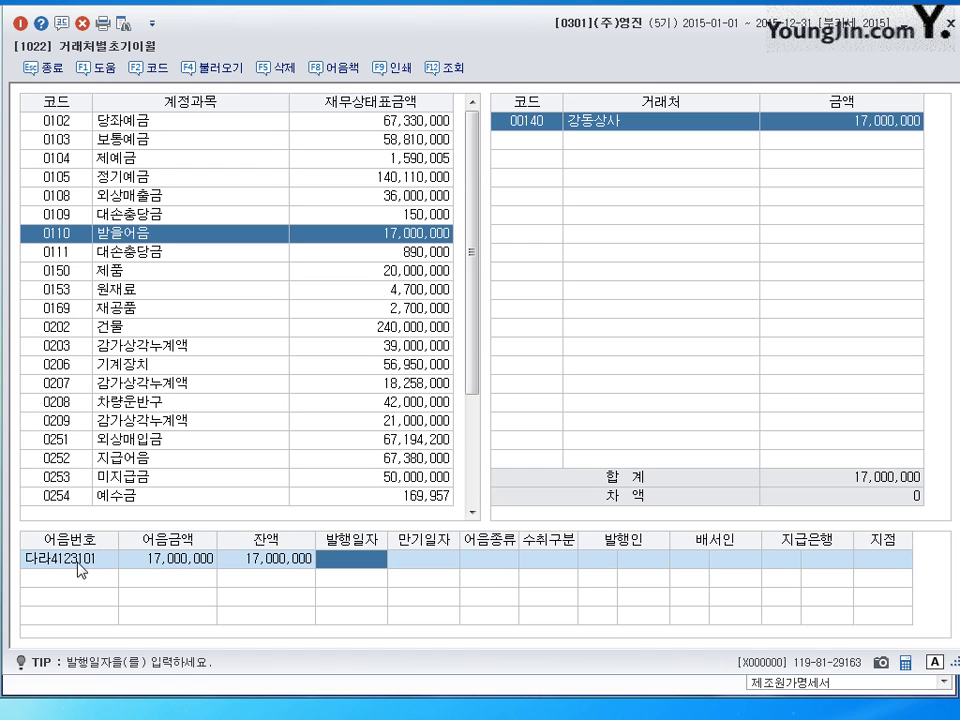
Set the note's 발행일자 to 2014-10-01 and its 만기일자 to 2015-09-15.
text(201)
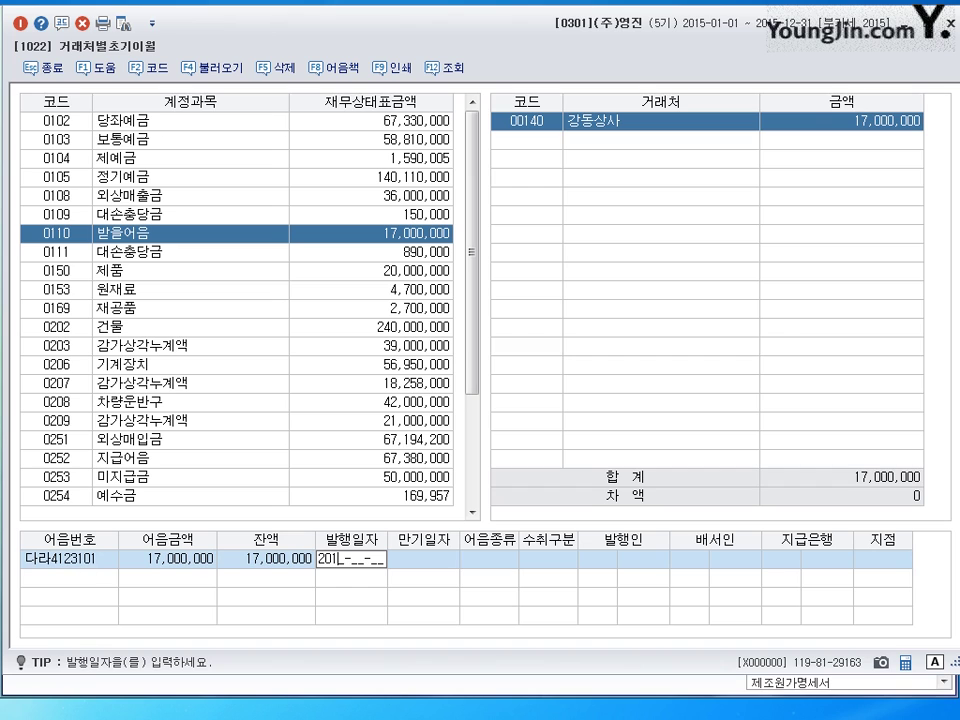
text(4-10-01)
key(Return)
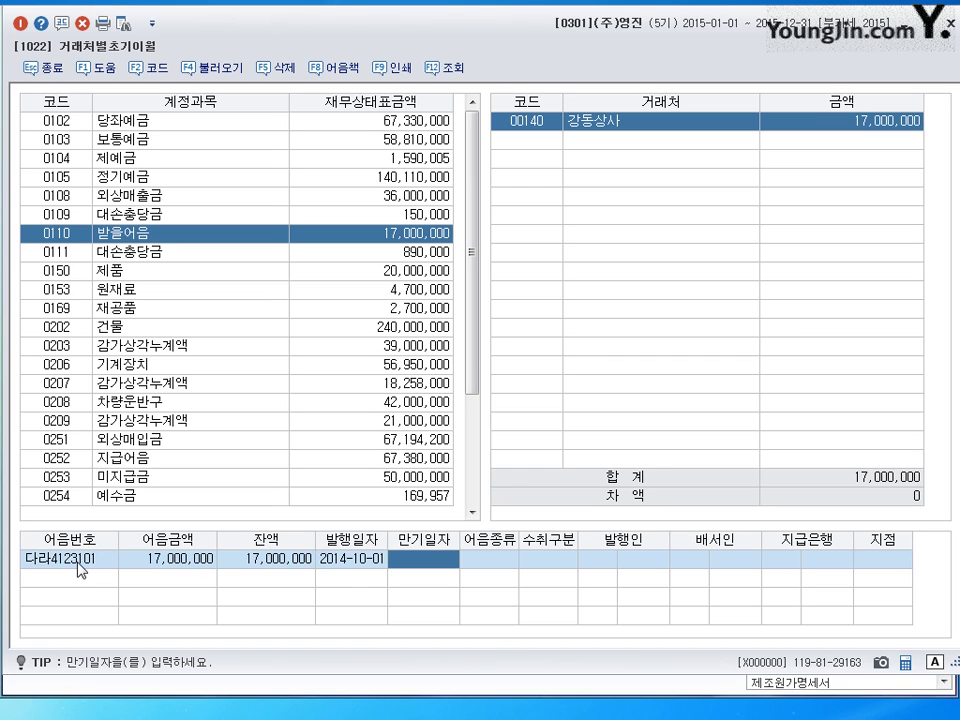
text(201)
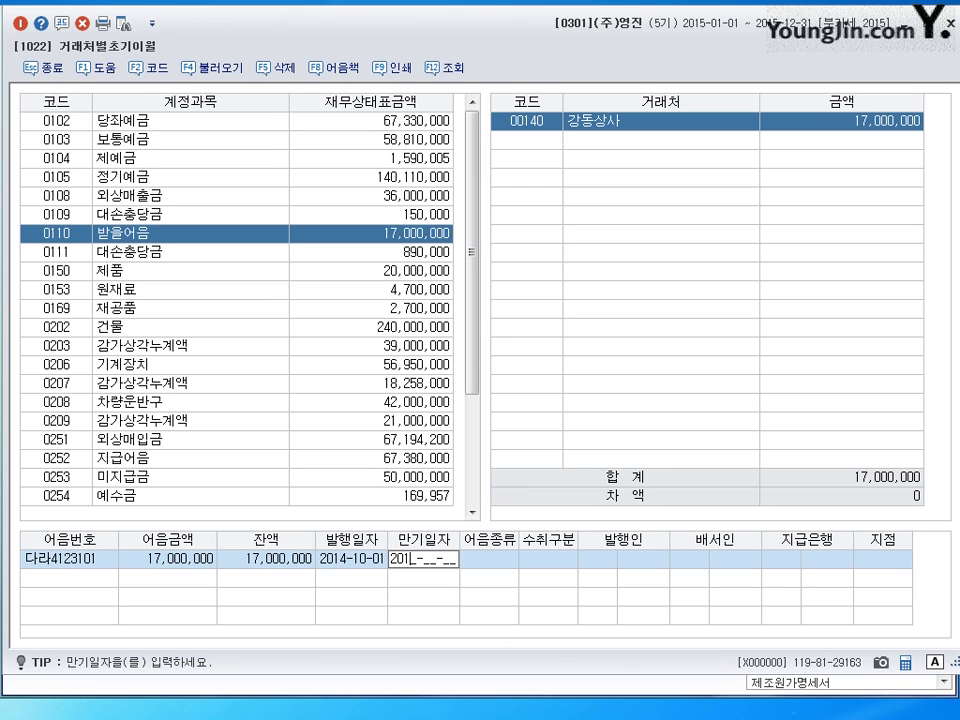
text(5-09-15)
key(Return)
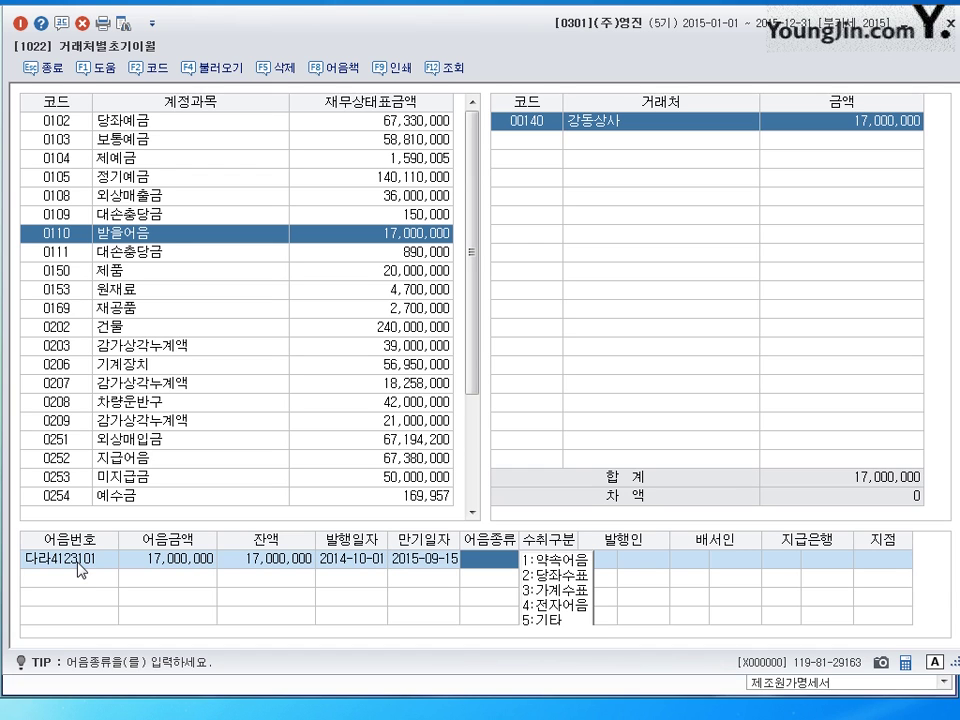
Set the note's 어음종류 to 약속어음 and its 수취구분 to 자수.
text(1)
key(Return)
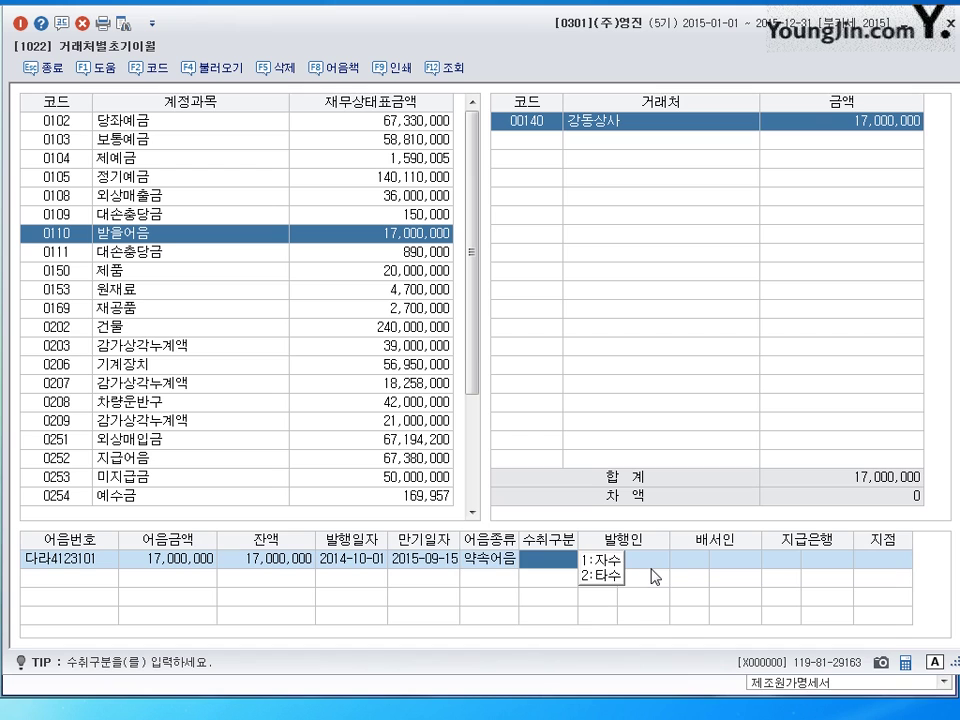
click(603, 561)
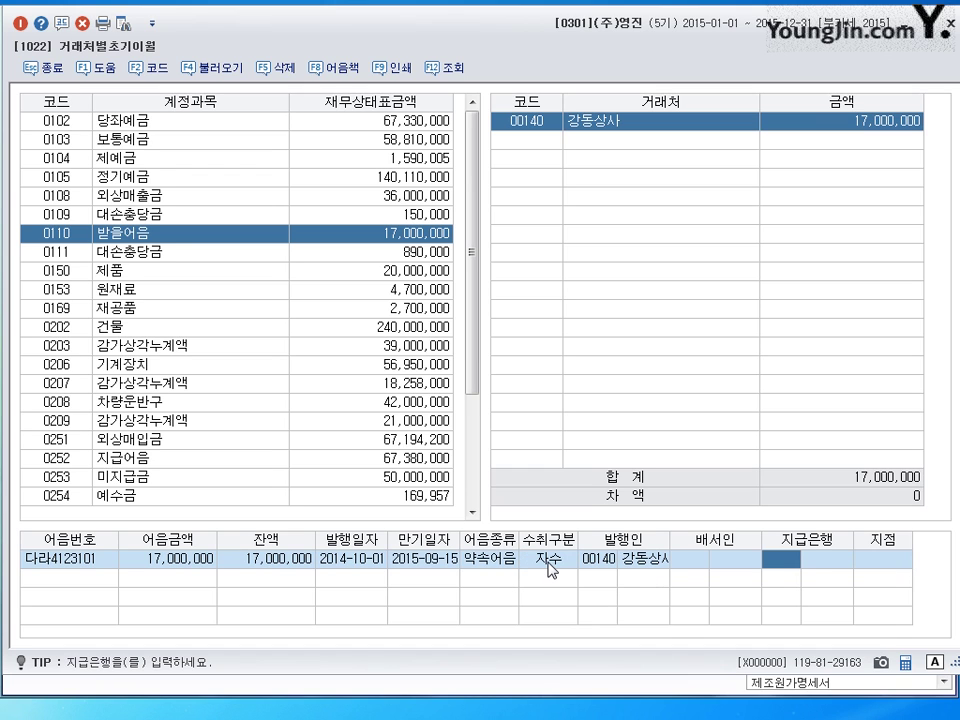
Examine the note's 수취구분 choices and go through its 발행인, 배서인, 지급은행 and 지점 fields.
click(549, 570)
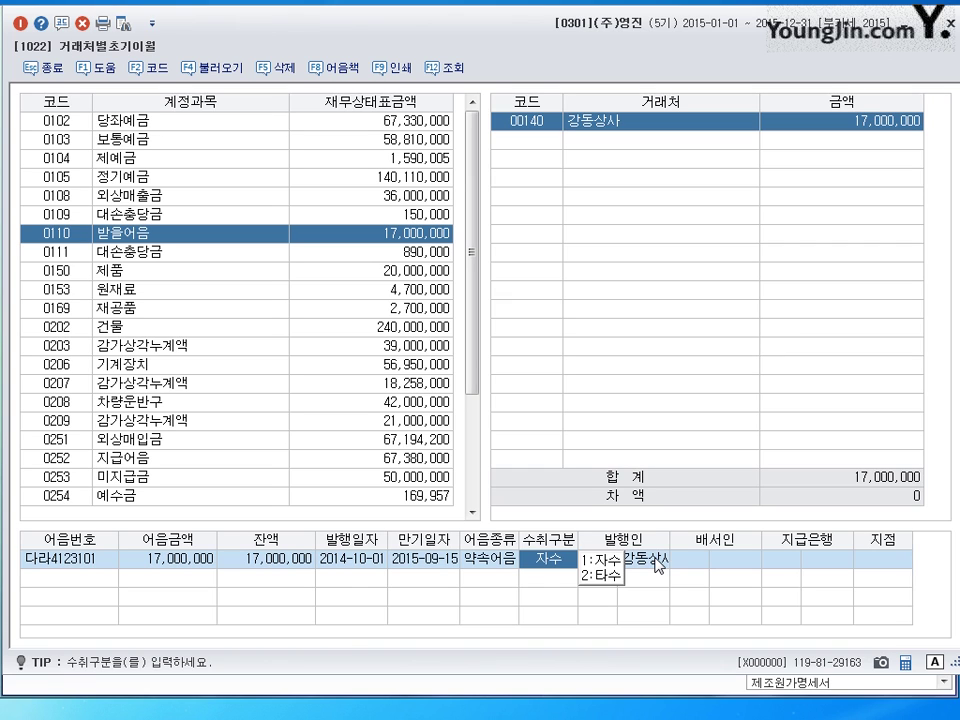
key(Return)
key(Return)
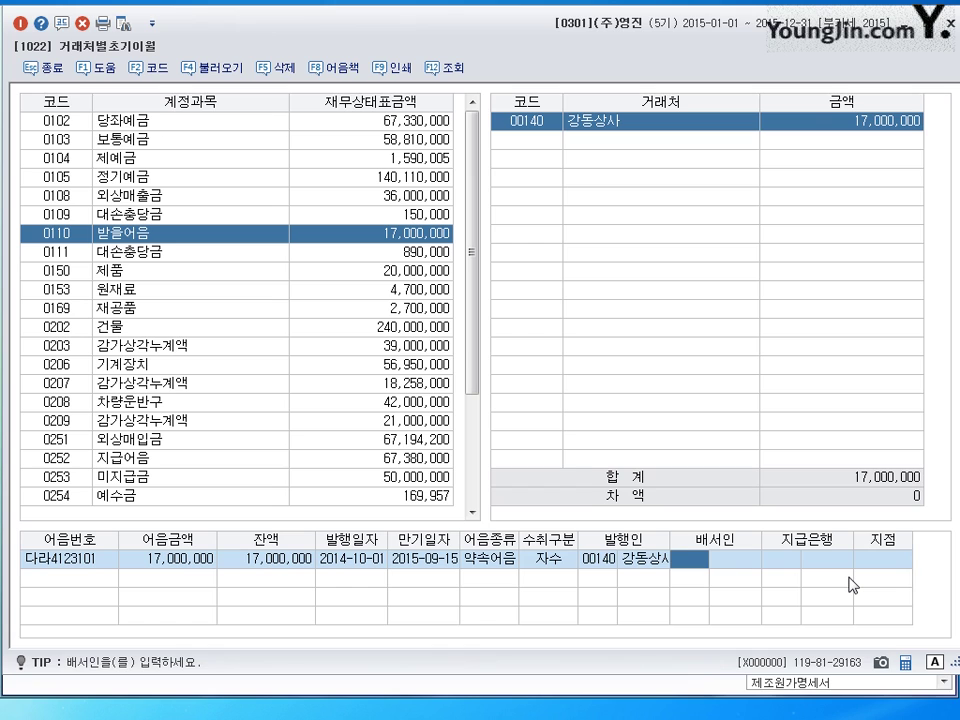
key(shift+Tab)
key(shift+Tab)
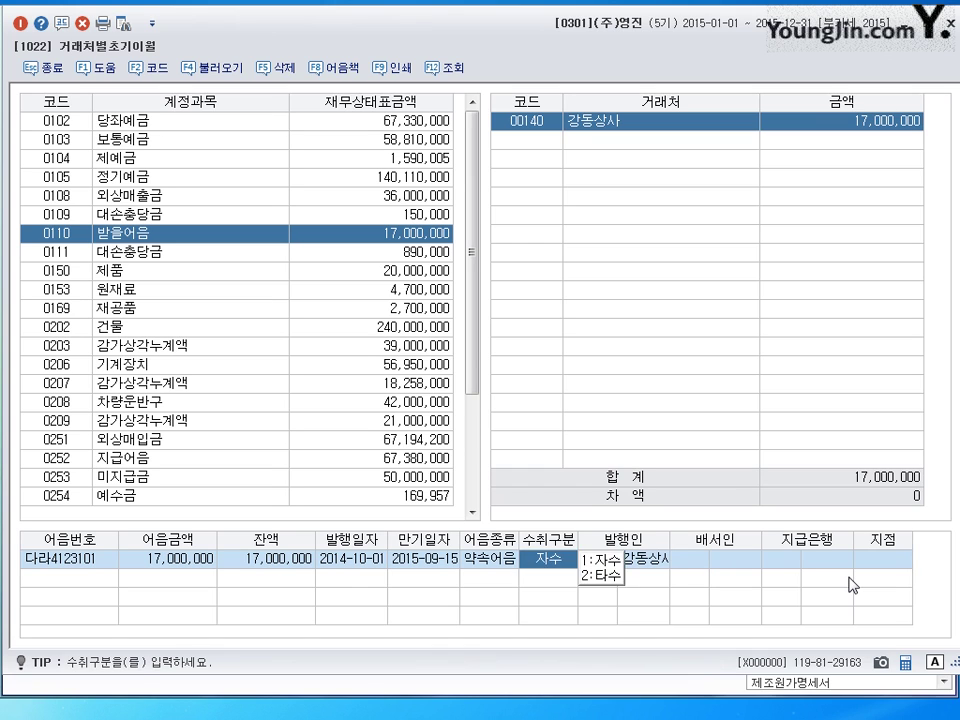
key(Return)
key(Return)
key(Return)
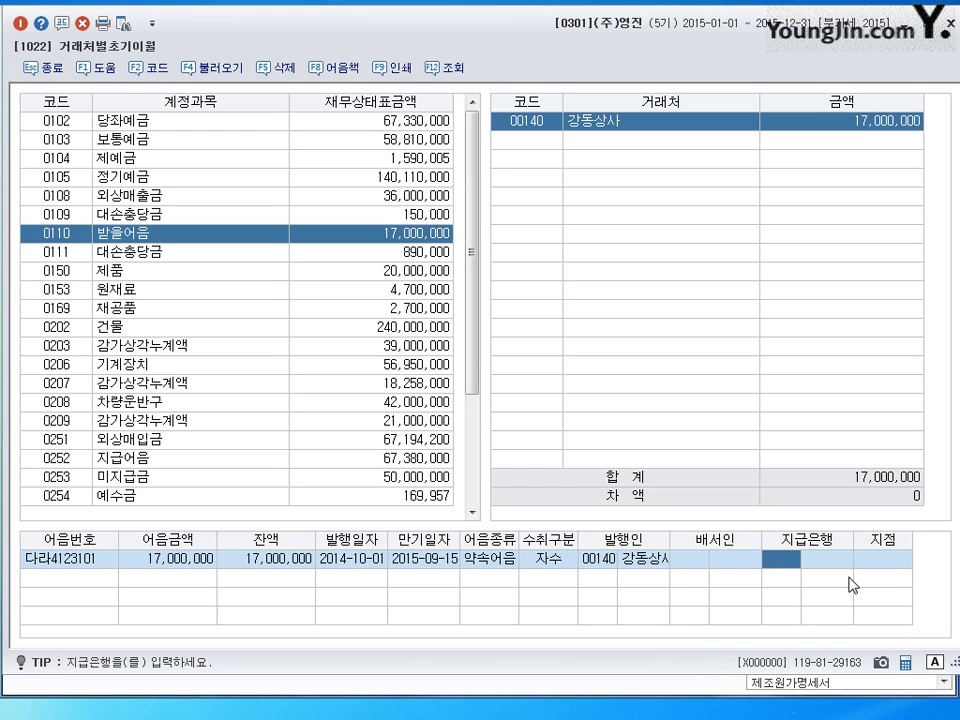
key(Return)
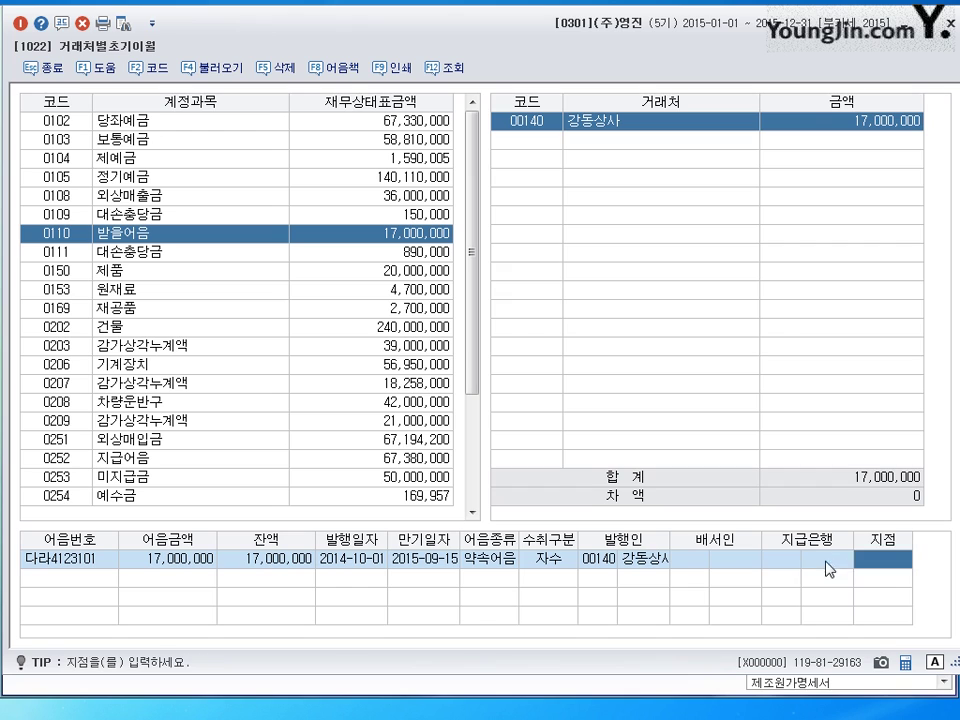
Look up and assign 신한은행 (98000) as the note's 지급은행, and complete the row with 지점 left blank.
click(790, 566)
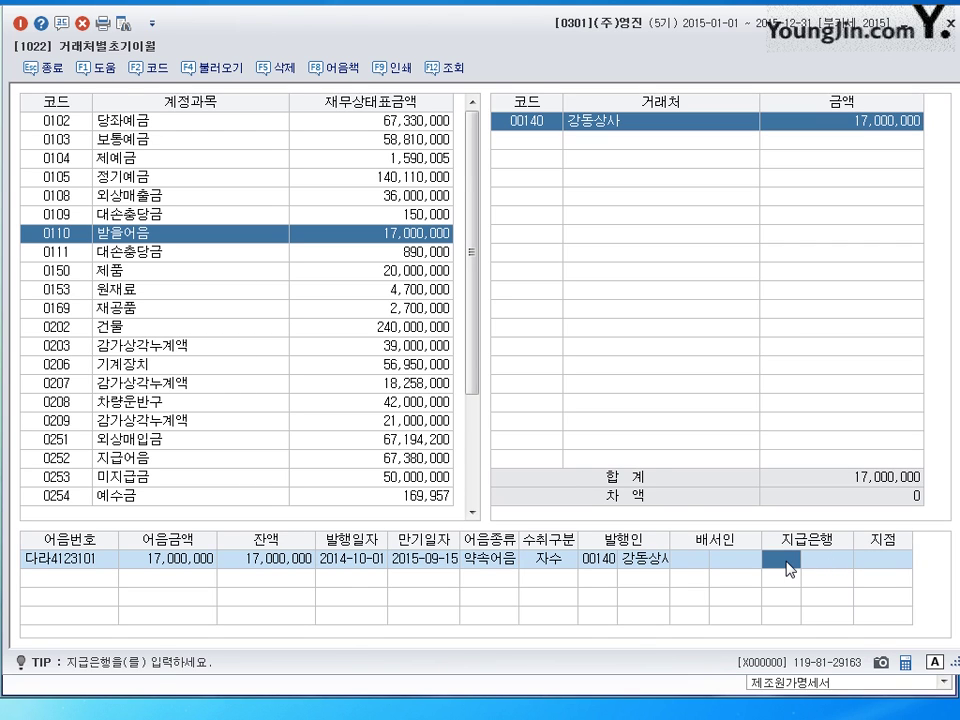
click(141, 67)
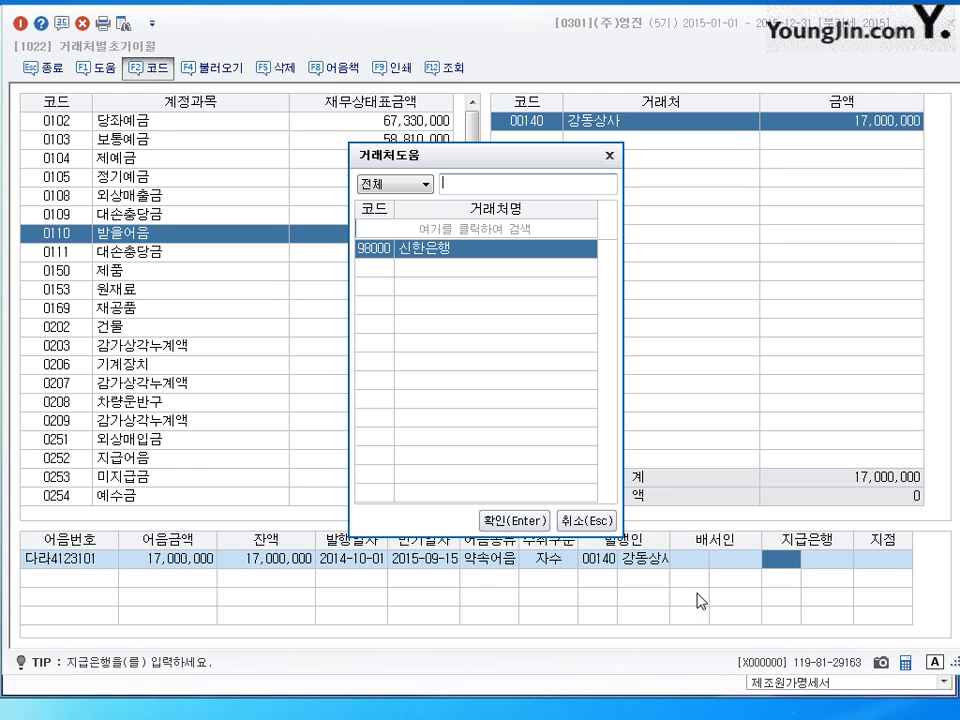
click(514, 520)
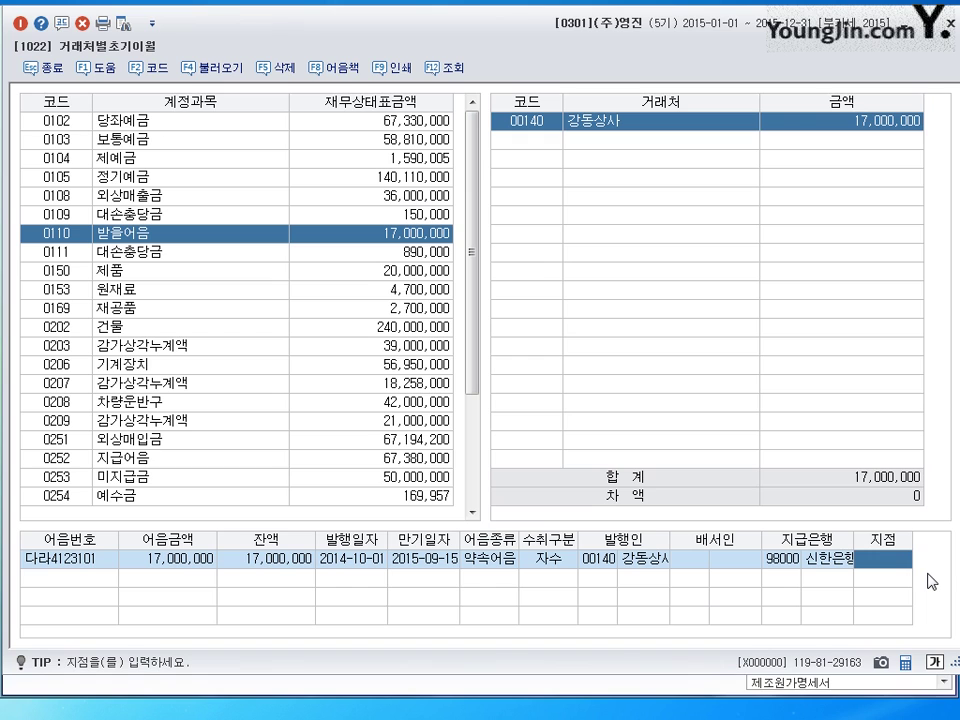
key(Return)
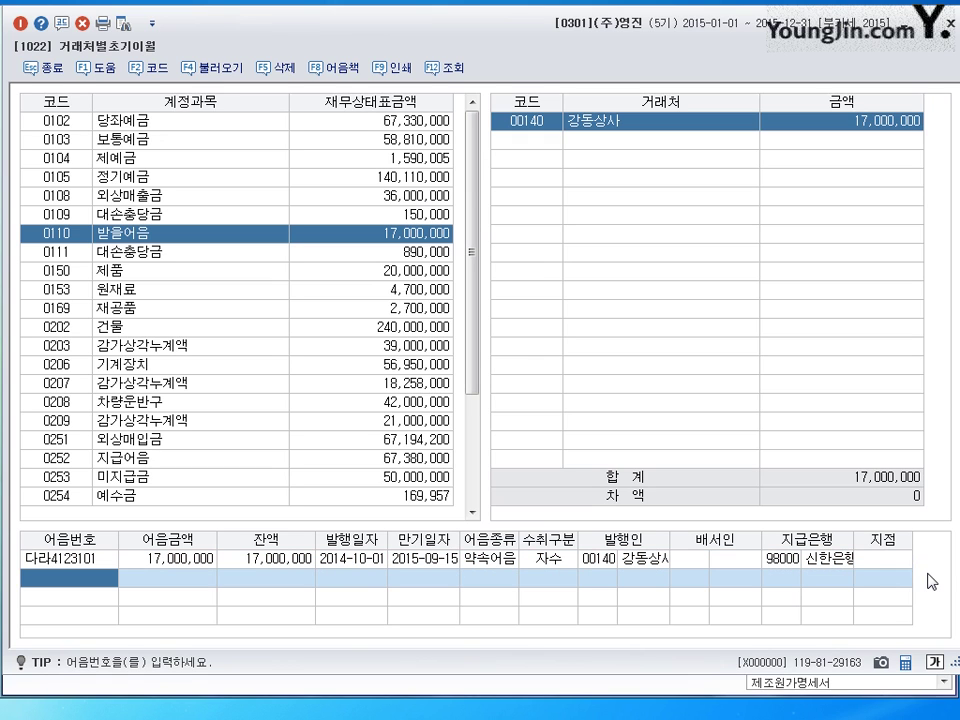
Select the account 외상매입금 and set the amount for 동작상회 to 35,000,000.
click(141, 444)
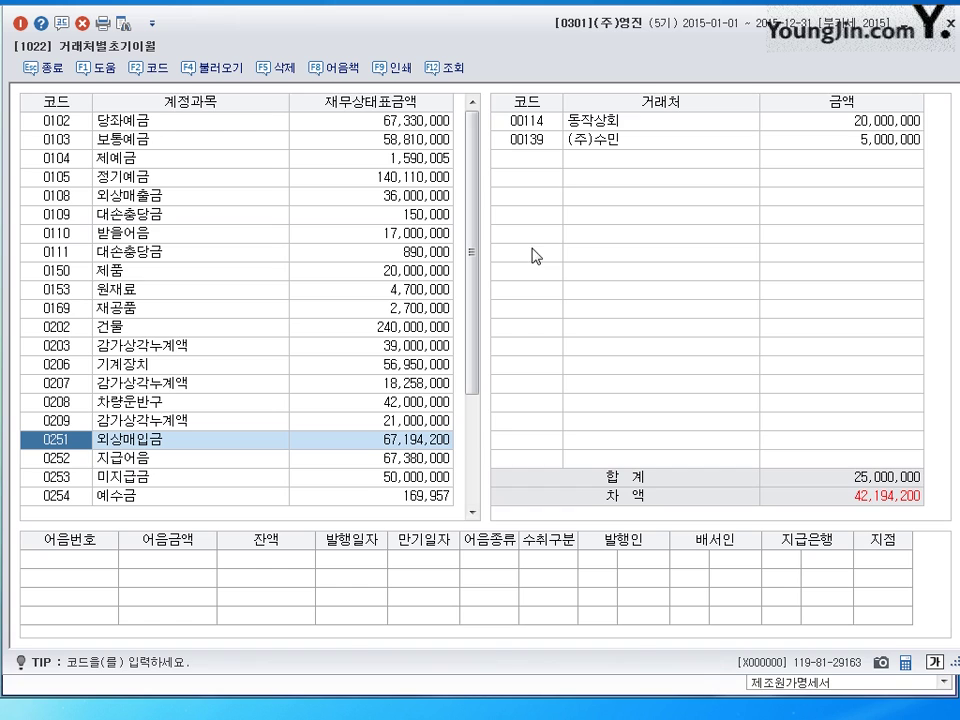
click(542, 127)
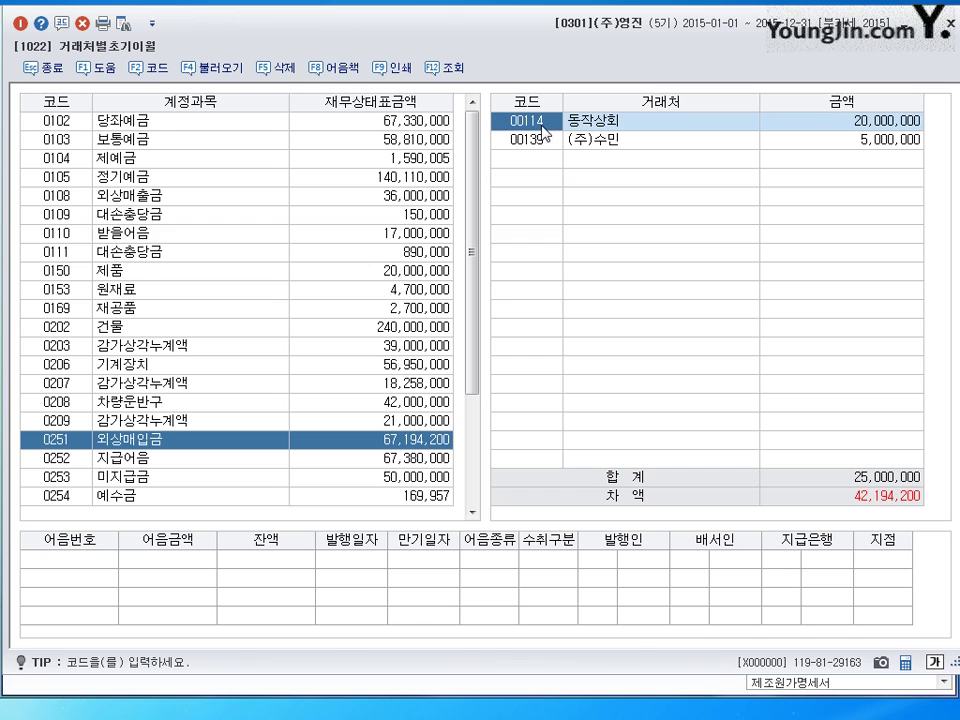
click(547, 141)
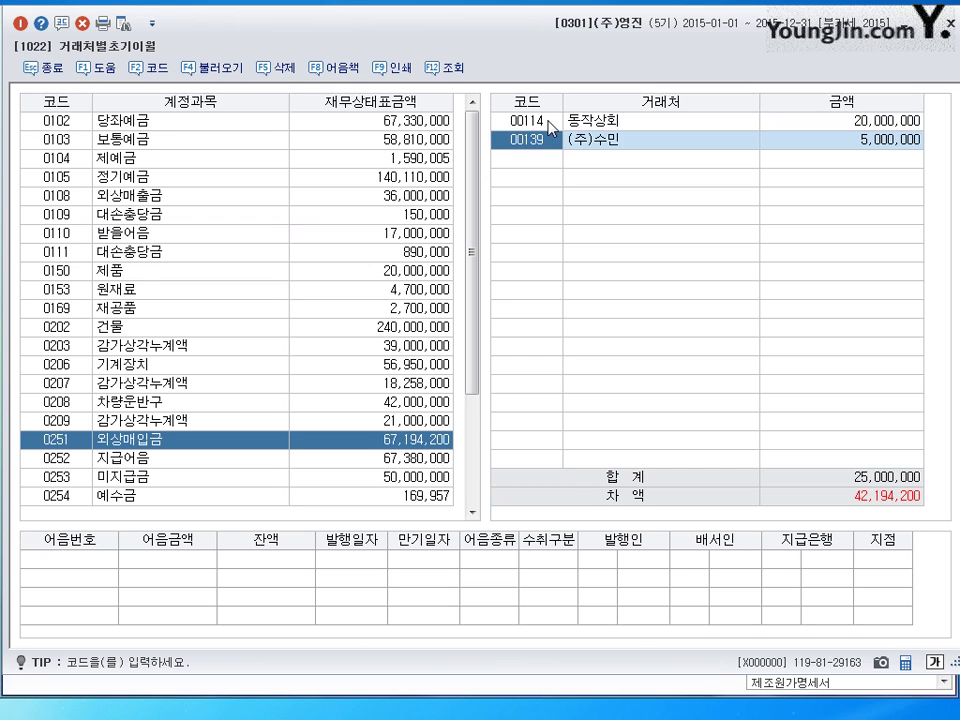
click(887, 124)
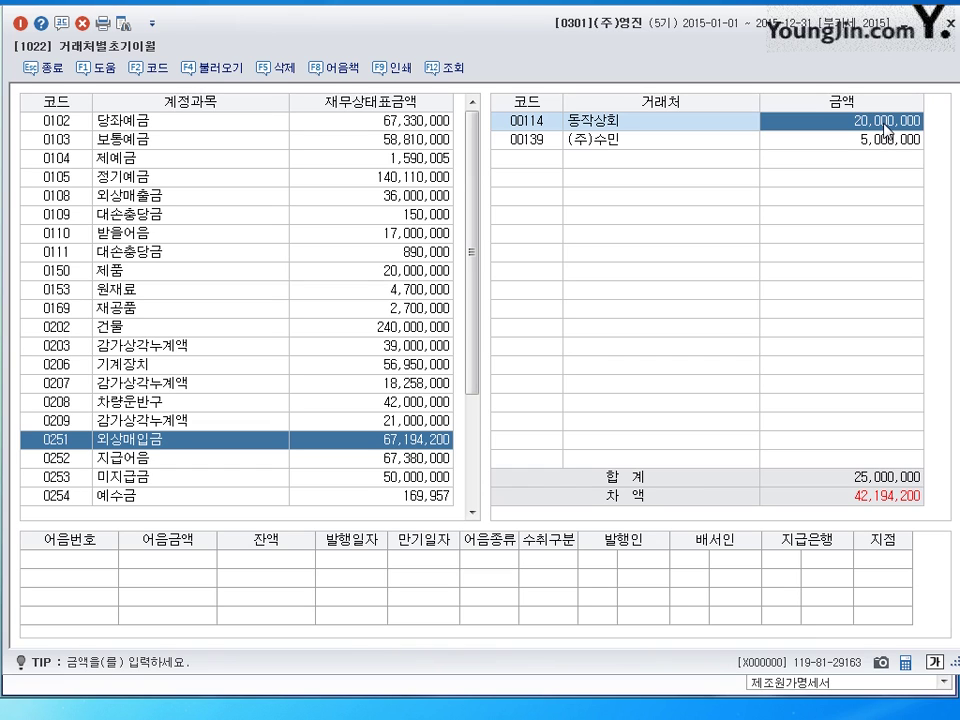
text(5)
key(BackSpace)
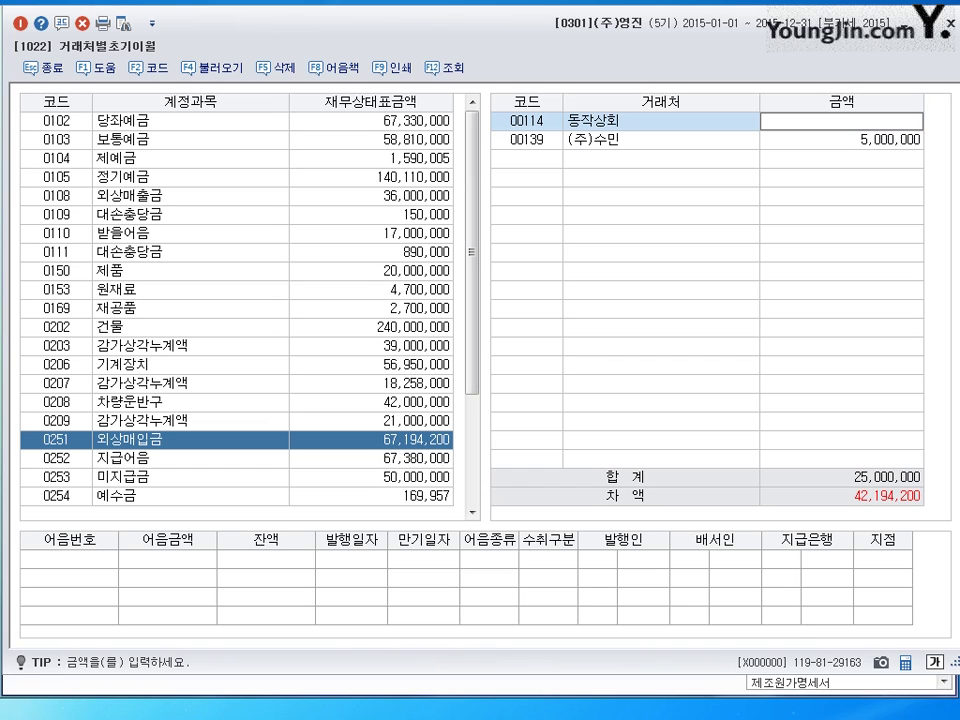
text(35000000)
key(Return)
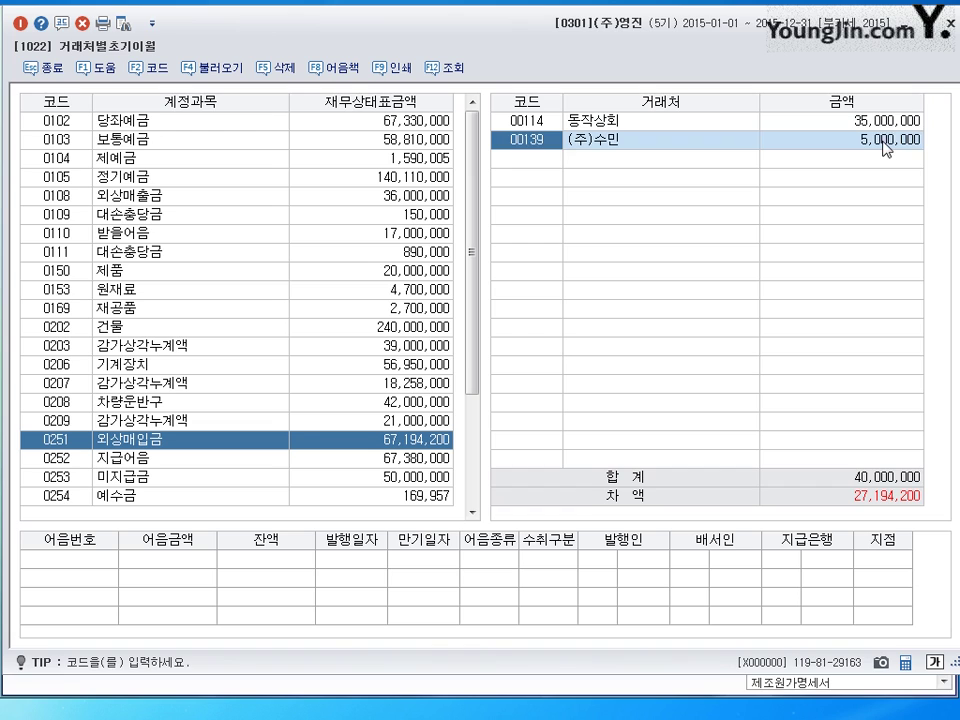
Set the 외상매입금 amount for (주)수민 to 32,194,200.
click(886, 148)
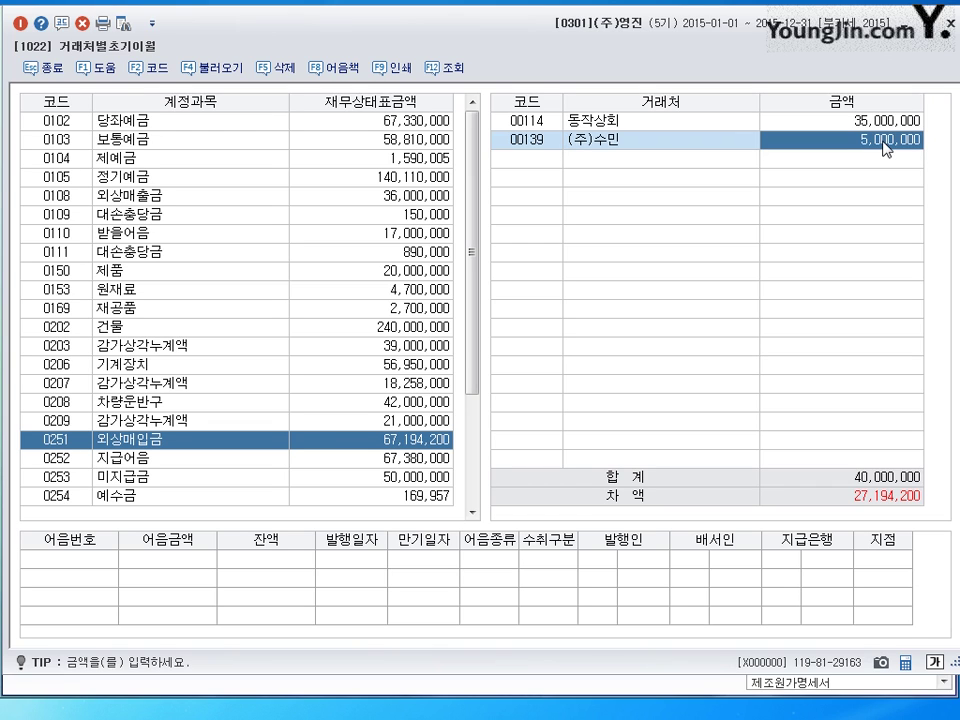
text(32,19)
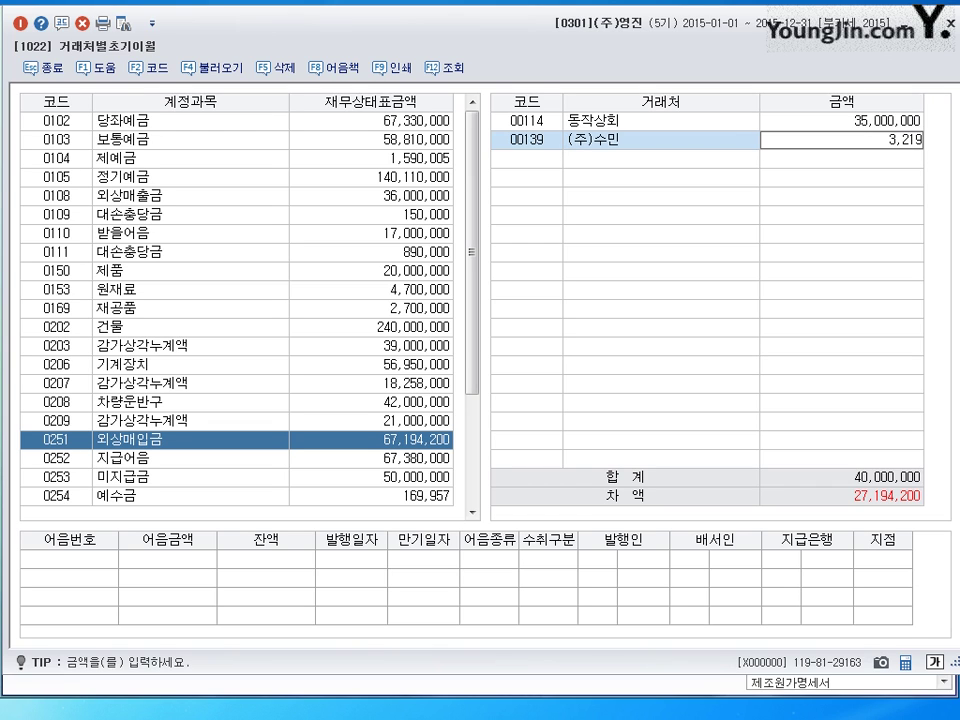
text(4,200)
key(Return)
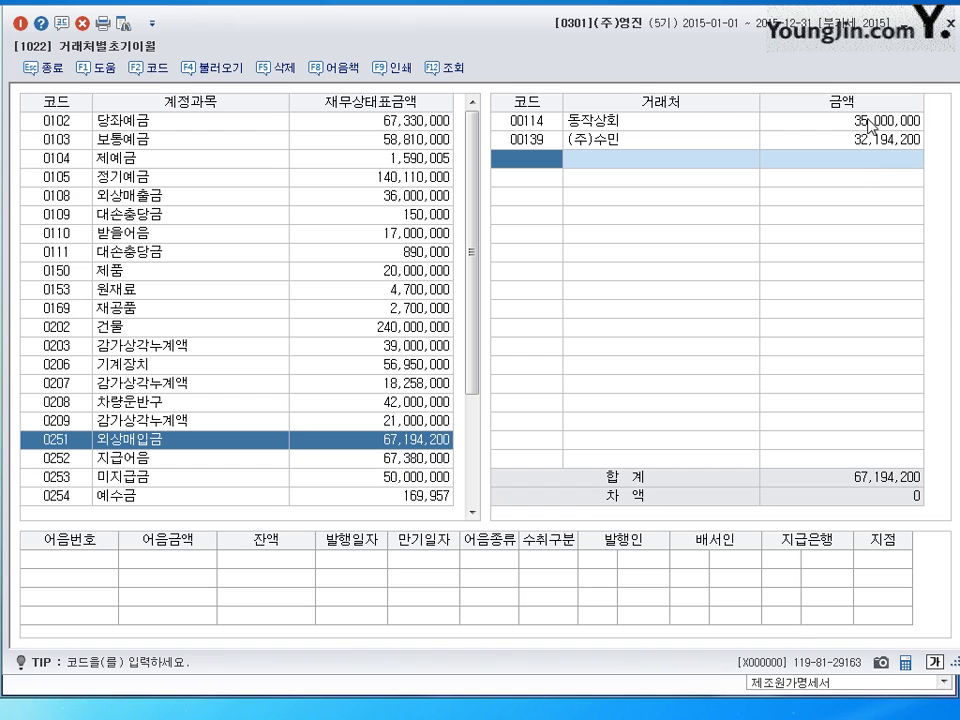
click(522, 139)
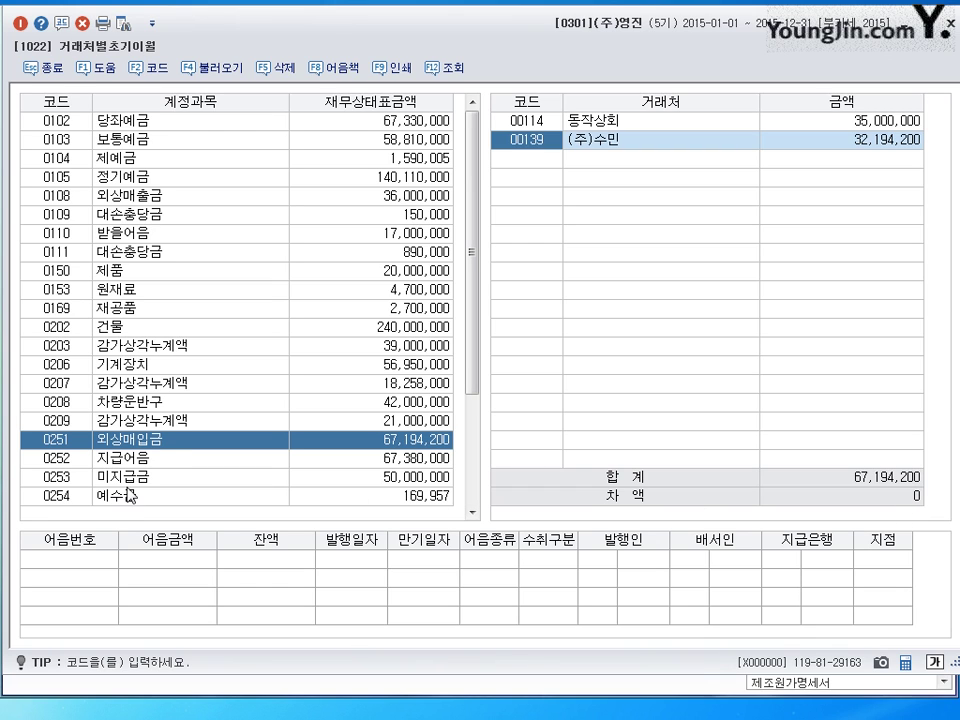
Select the account 미지급금, look up the customer (주)덕산 (03504), and set its amount to 20,000,000.
click(330, 473)
click(529, 122)
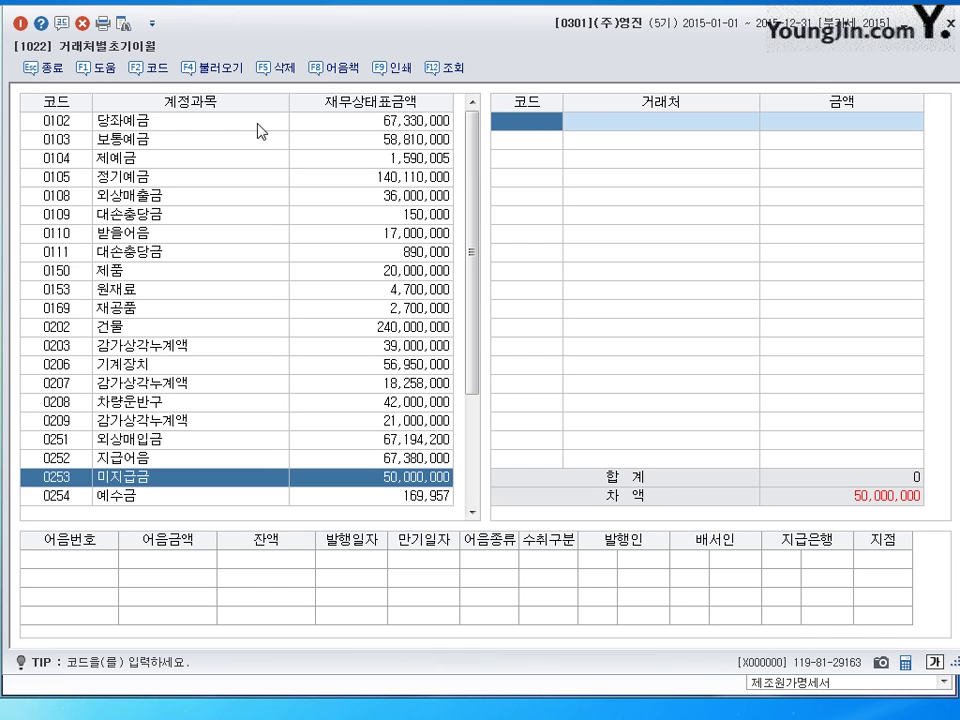
click(149, 68)
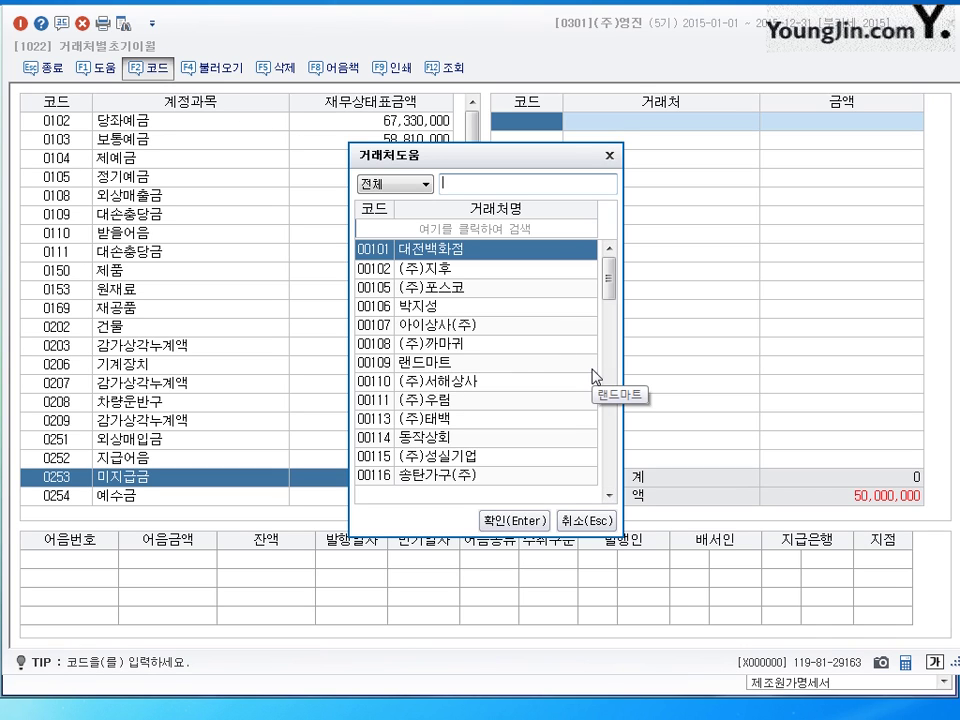
text(ㄷ)
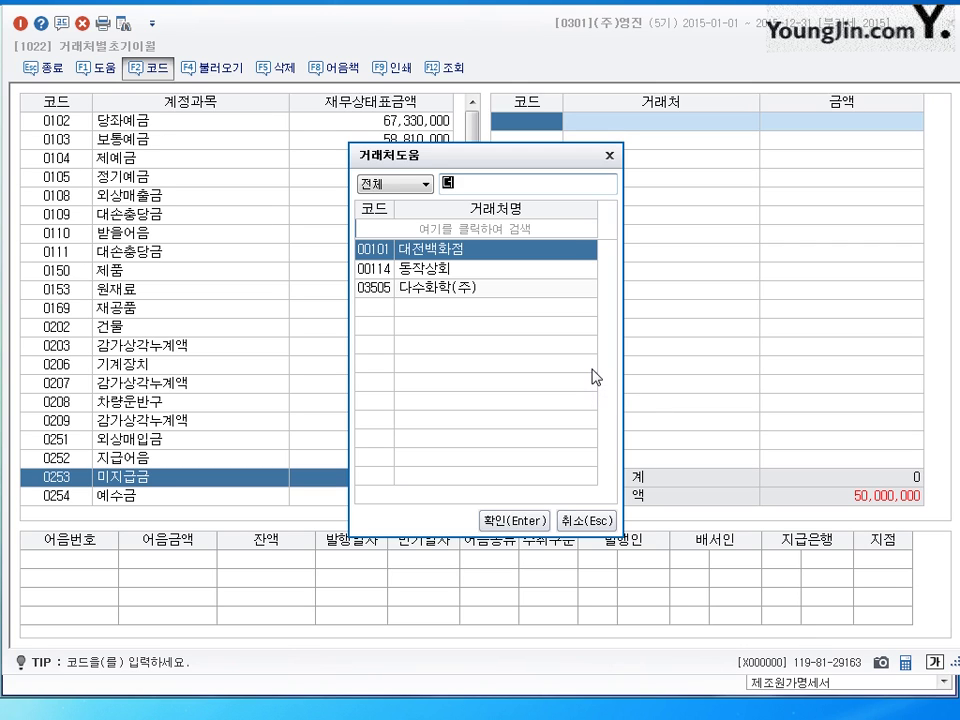
text(덕산)
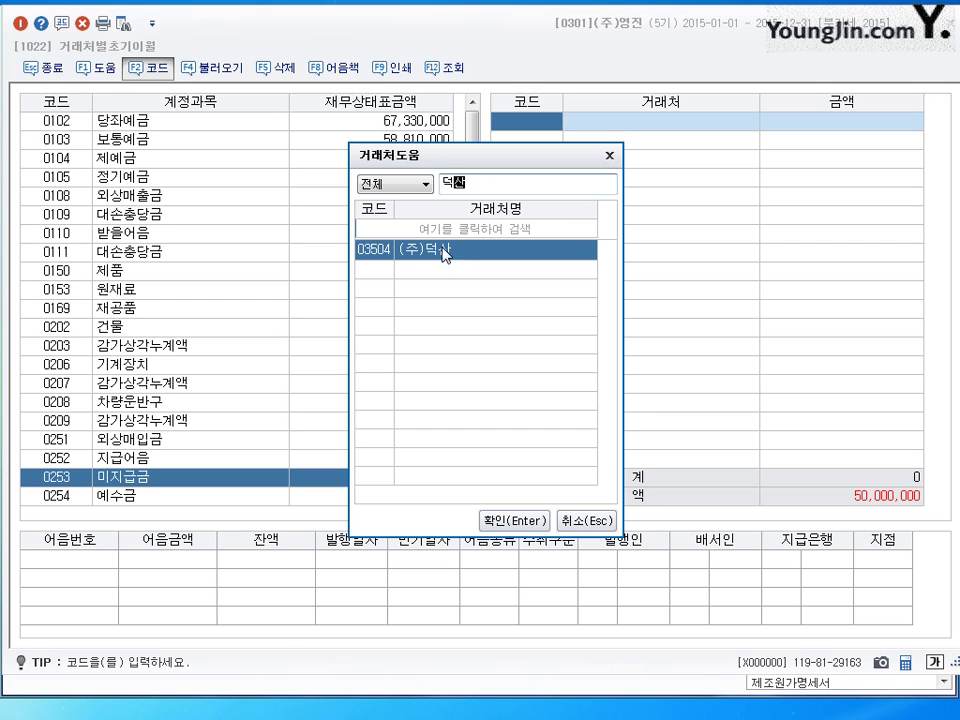
click(514, 520)
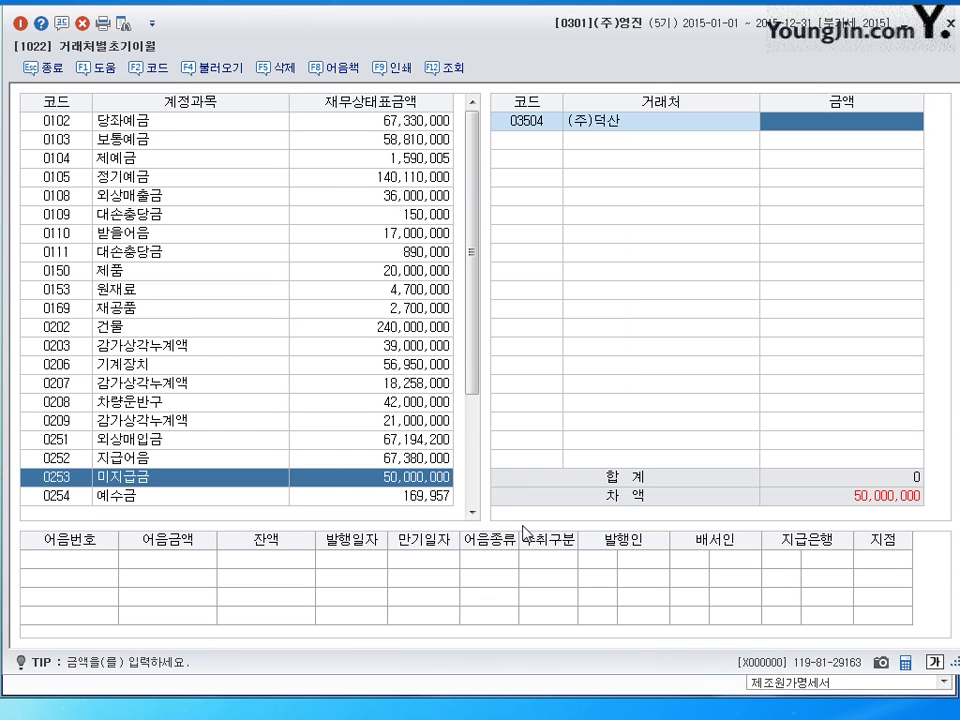
text(20000000)
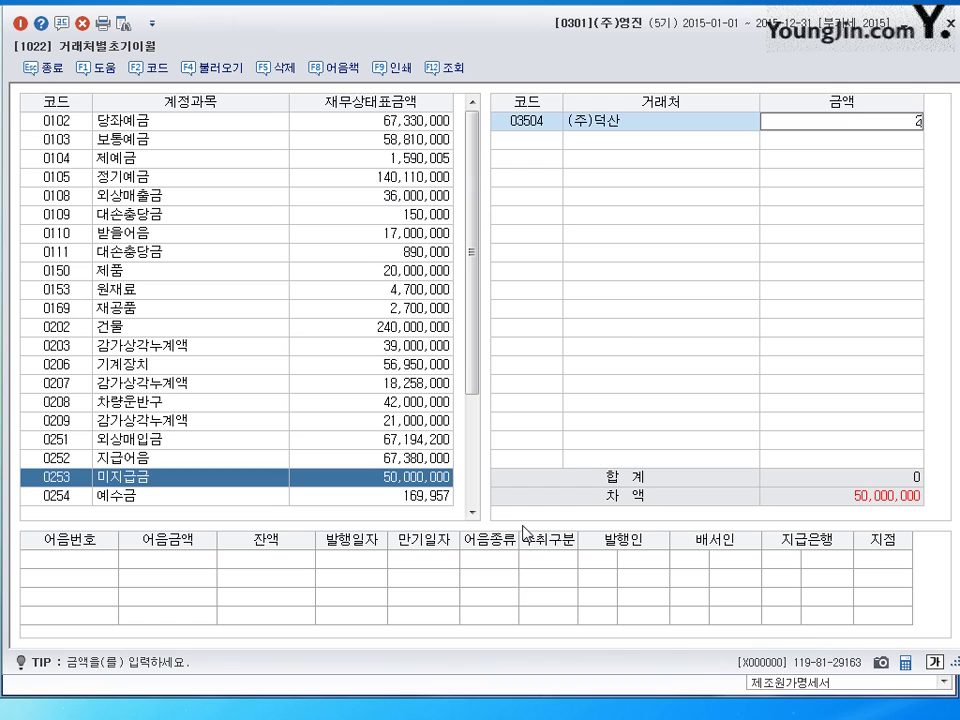
key(Return)
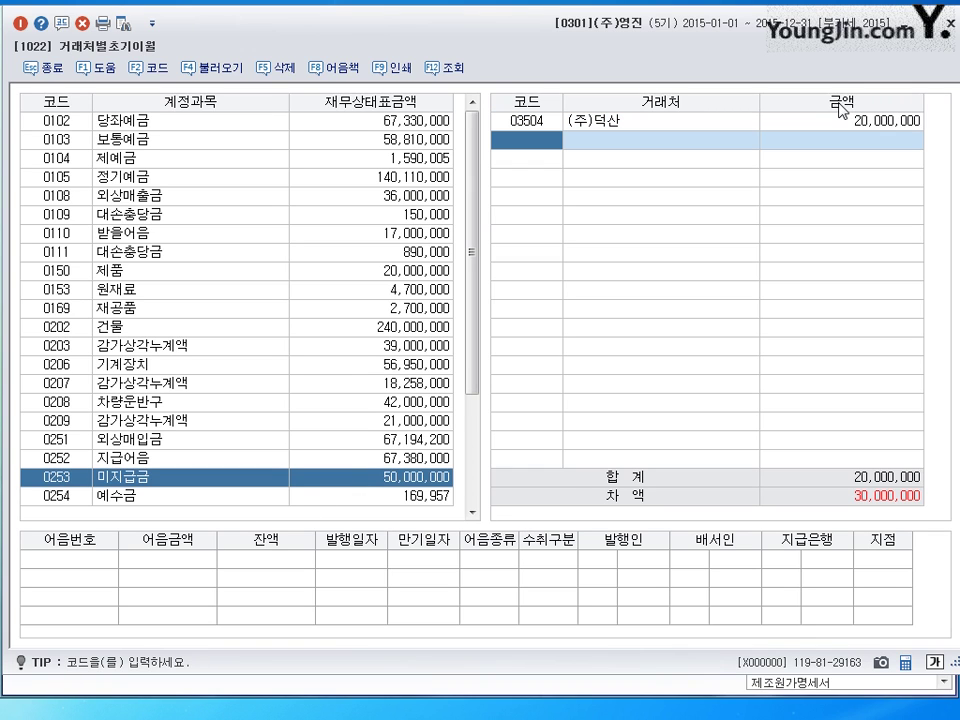
click(876, 123)
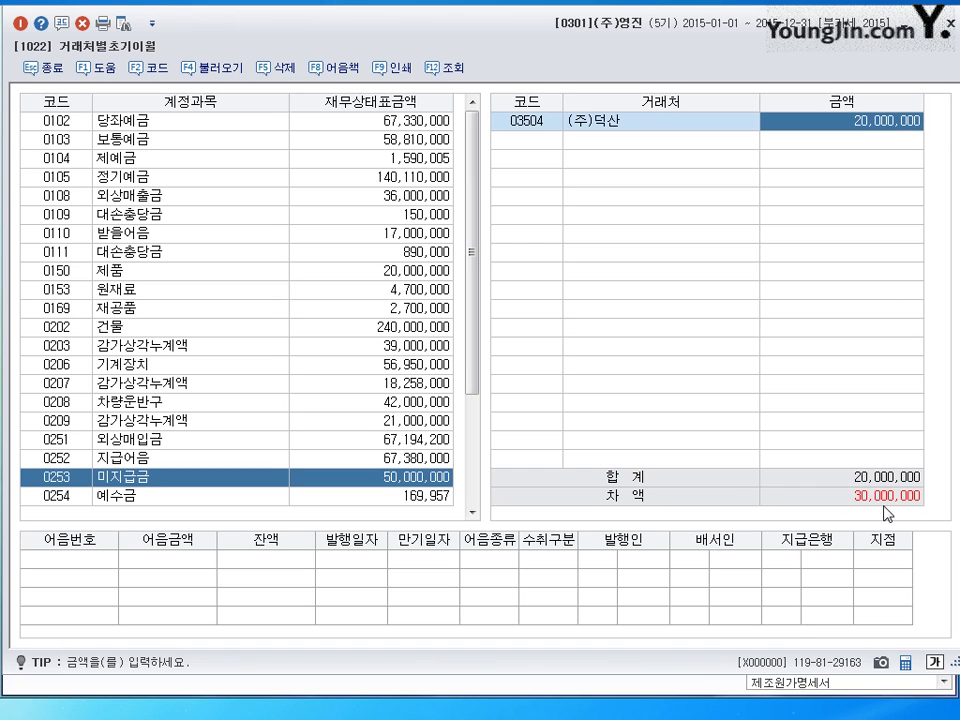
key(Return)
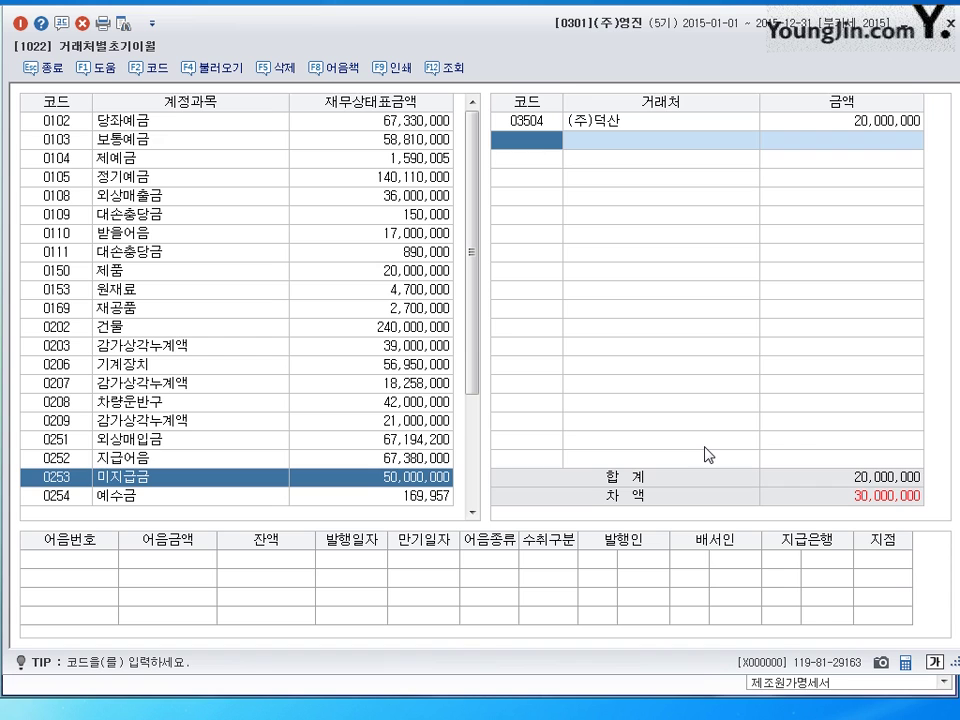
Look up 다수화학(주) (03505) as the second 미지급금 customer and set its amount to 15,000,000.
key(F2)
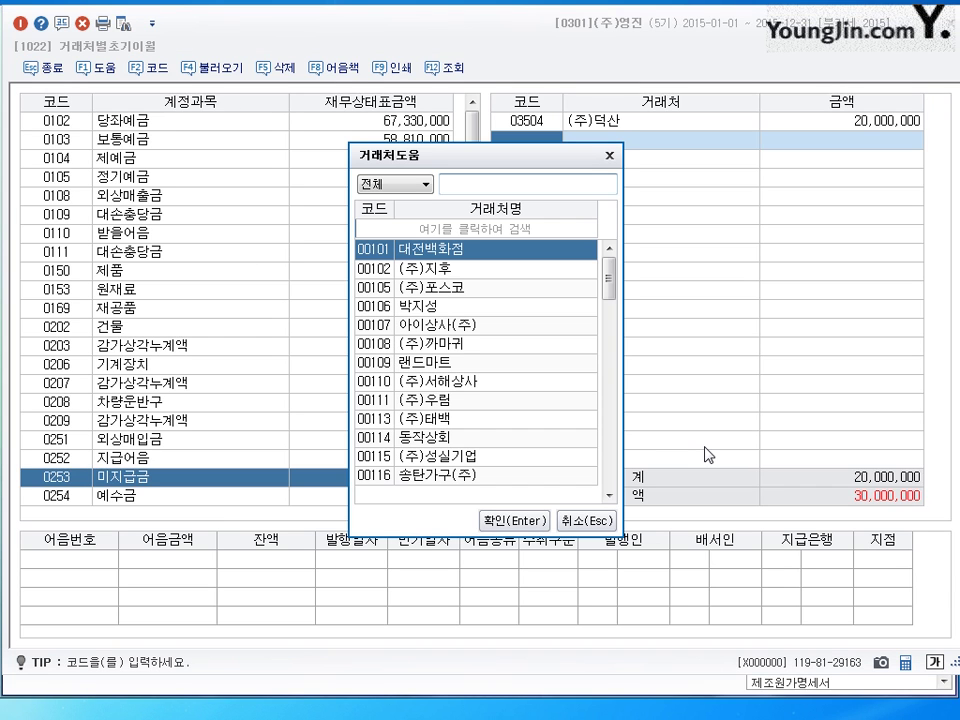
text(ㄷ)
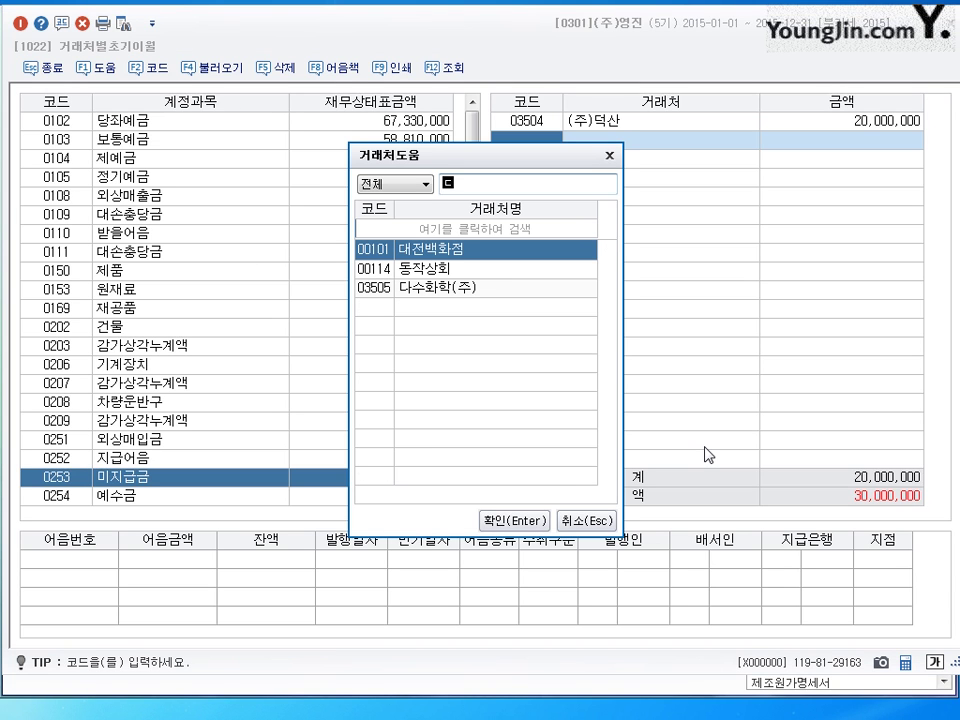
text(ㅏ)
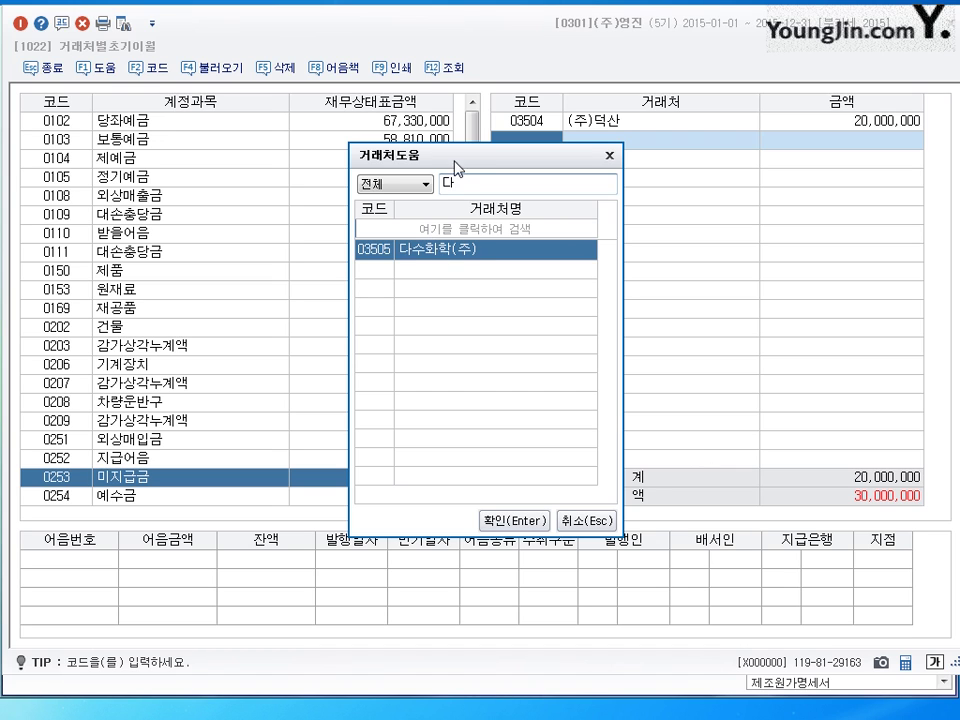
click(516, 520)
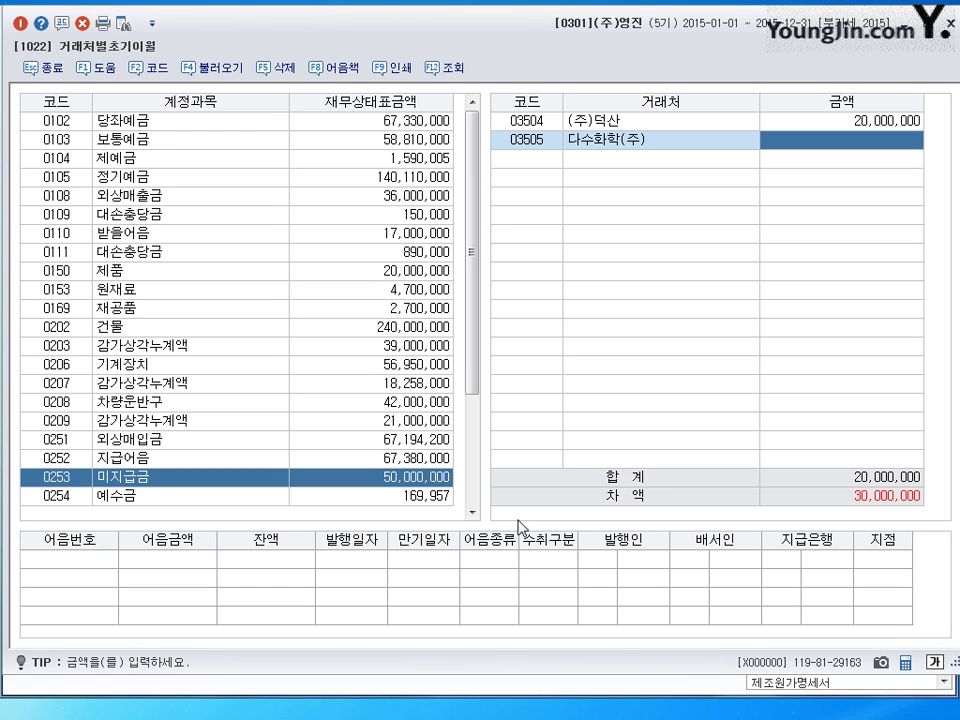
text(15000000)
key(Return)
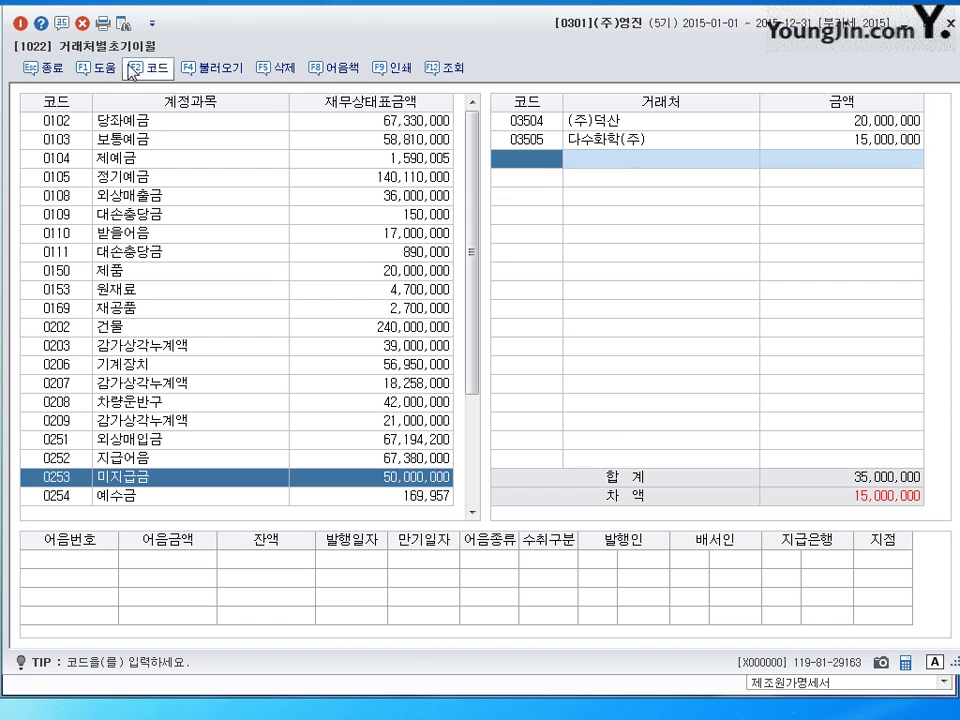
Add (주)원단 (03506) as the third 미지급금 customer with an amount of 15,000,000.
key(F2)
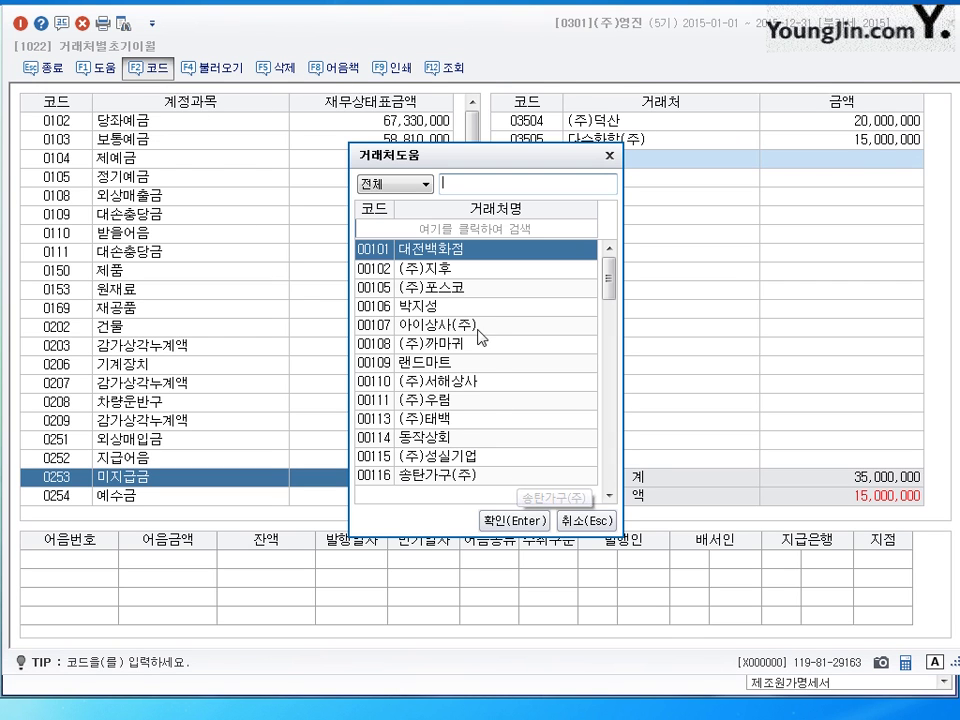
text(ㅇ)
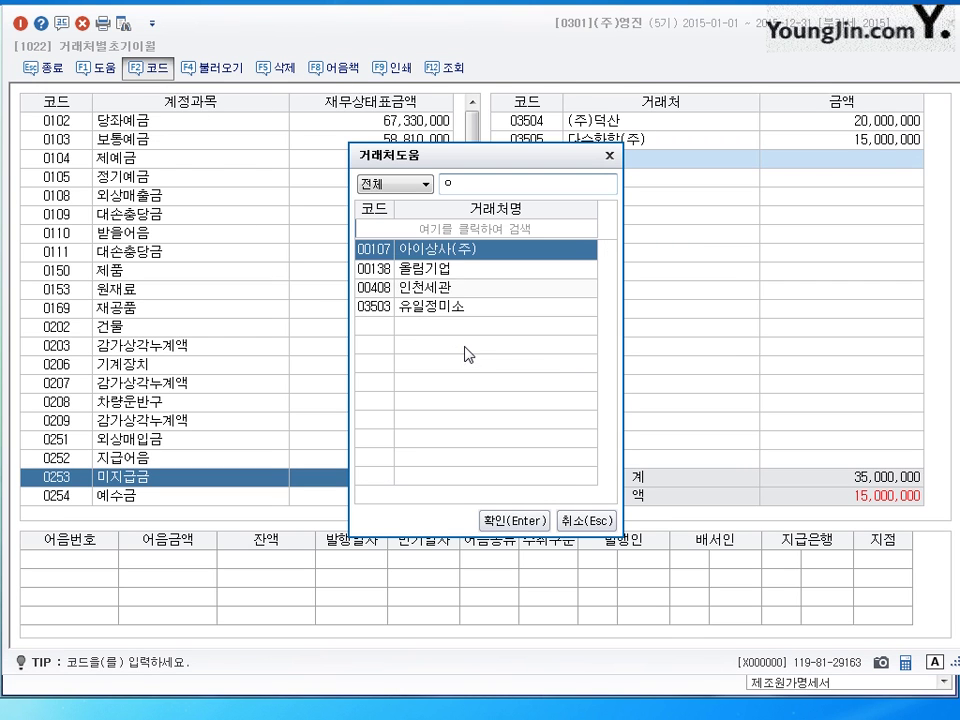
text(ㅜㅓㄴ)
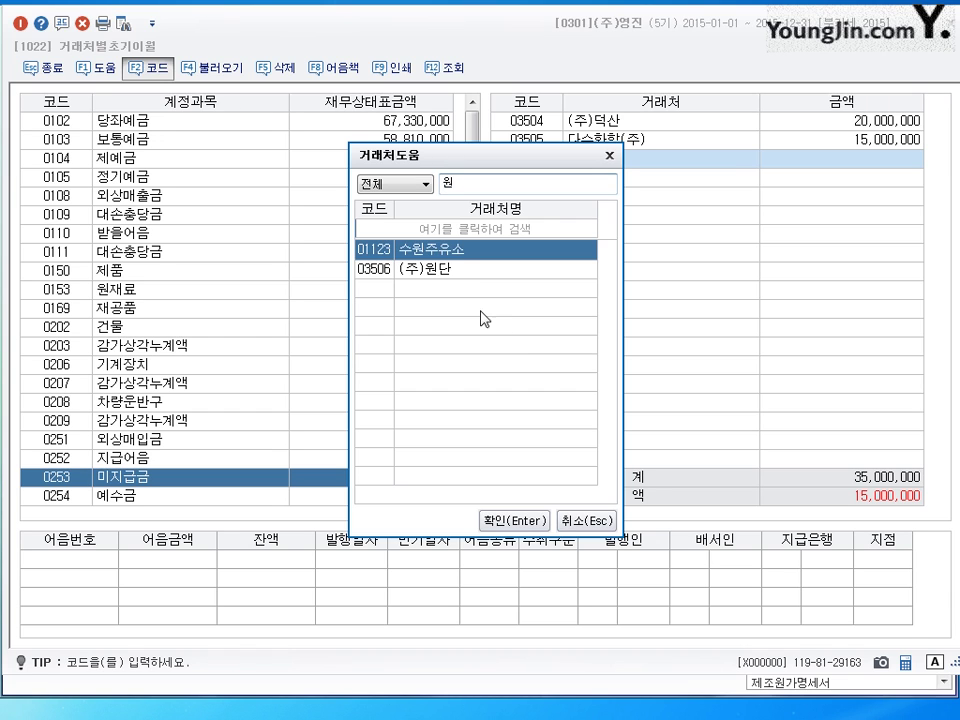
key(Down)
click(512, 520)
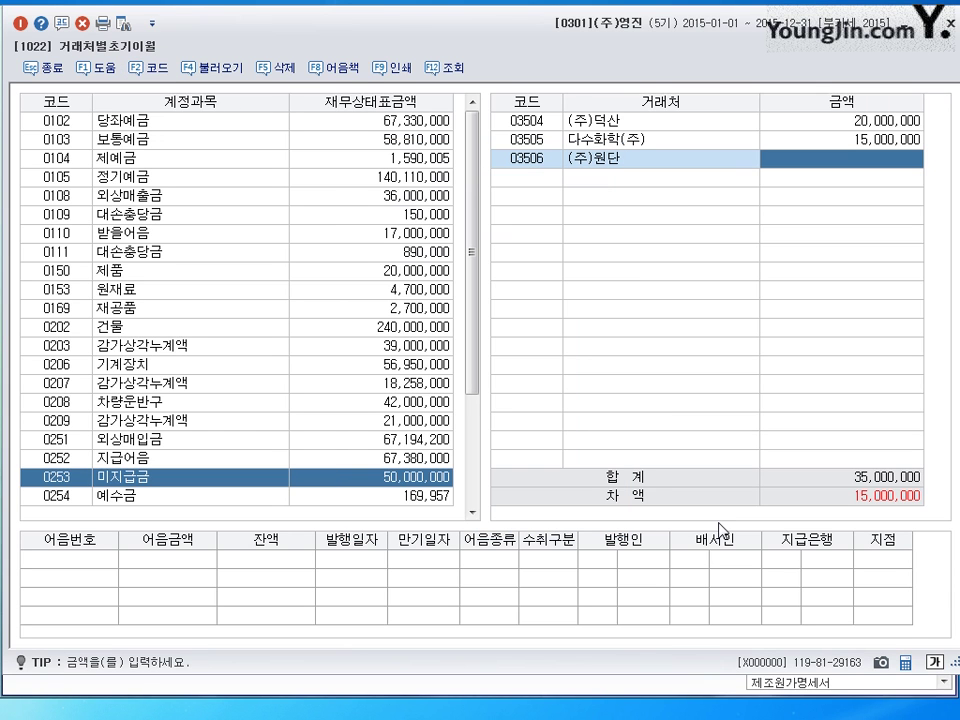
text(15000000)
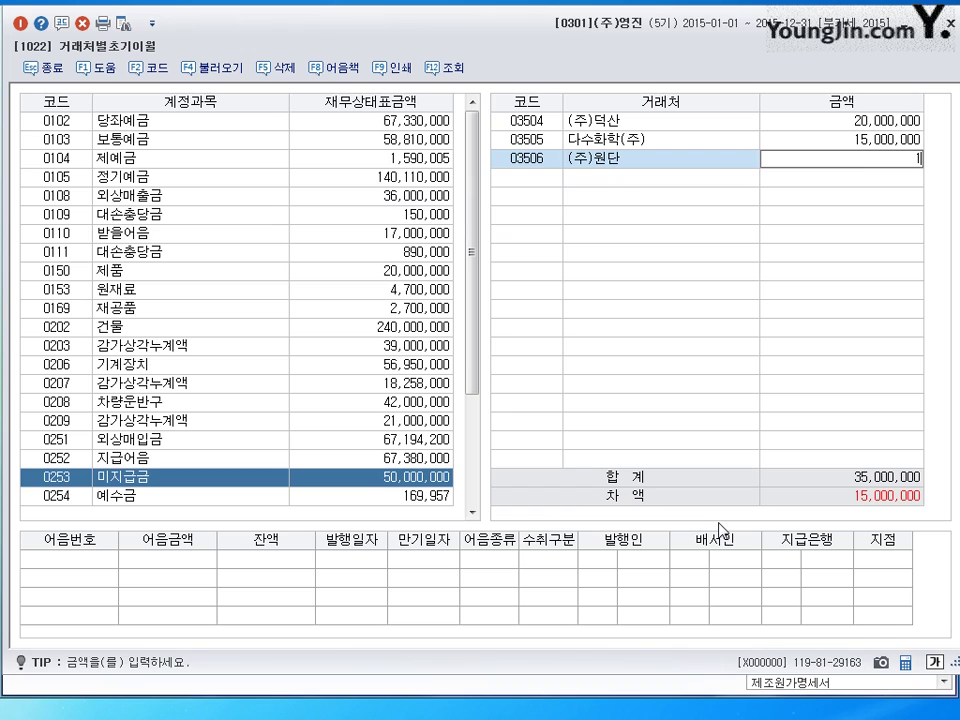
key(Return)
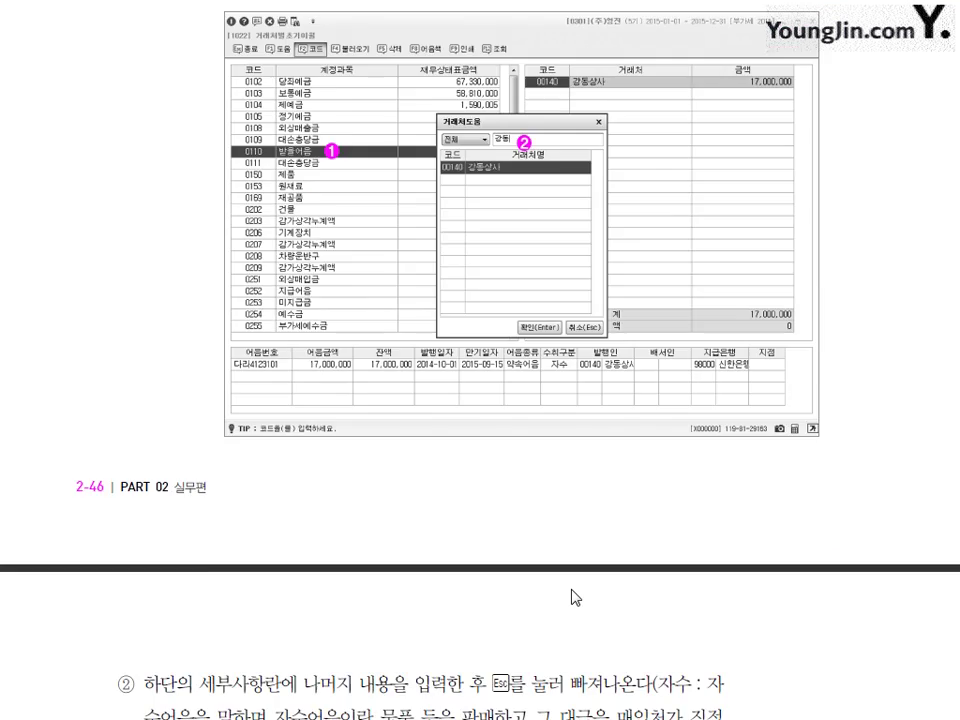
Review the textbook's 거래처별초기이월 instructions and close the 거래처별초기이월 form to return to the main menu.
scroll(571, 598, down, 10)
scroll(574, 596, up, 1)
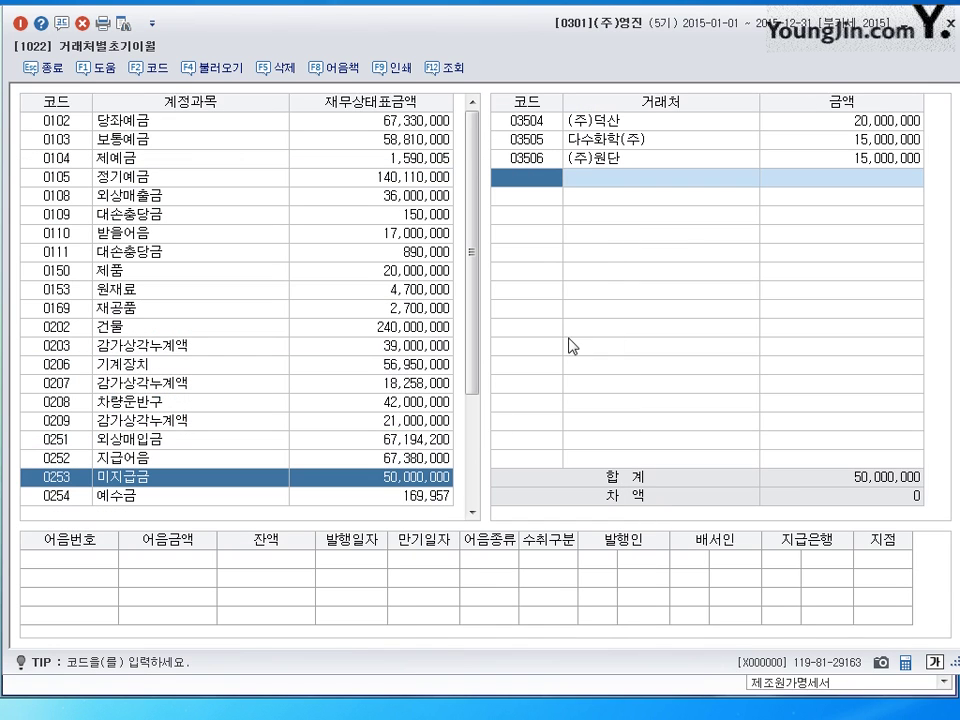
click(948, 22)
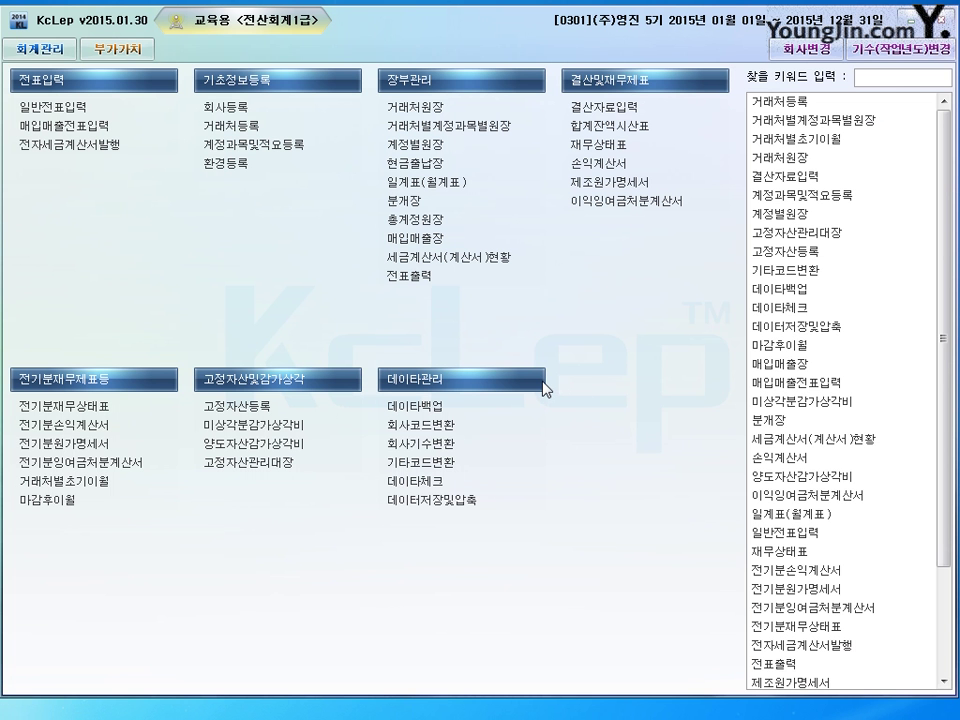